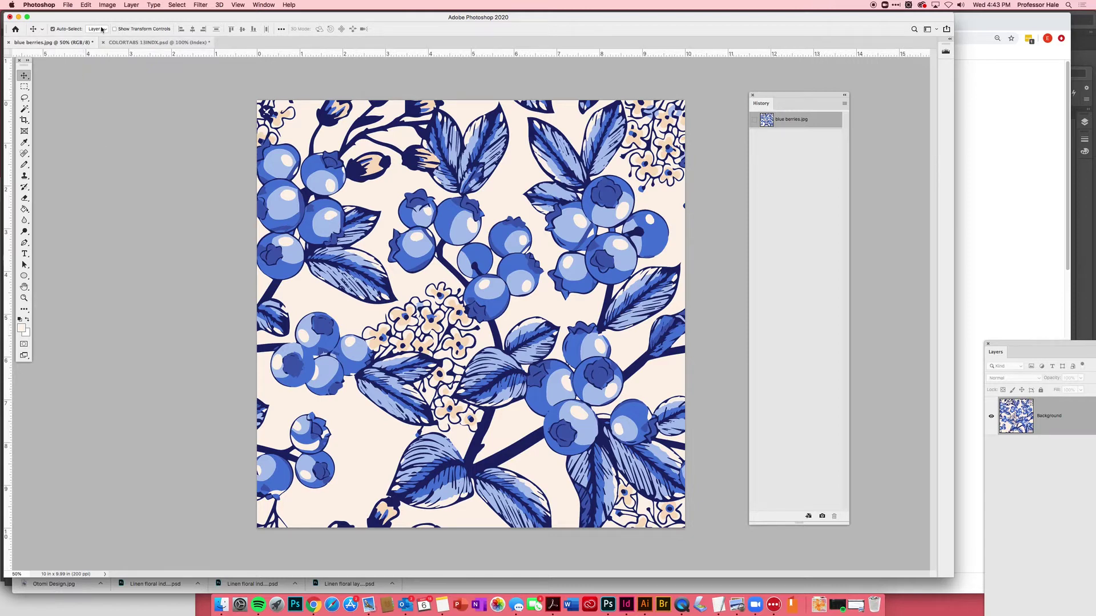
# - Start converting the blueberry image to Indexed Color and choose the Local (Perceptual) palette
pyautogui.click(113, 7)
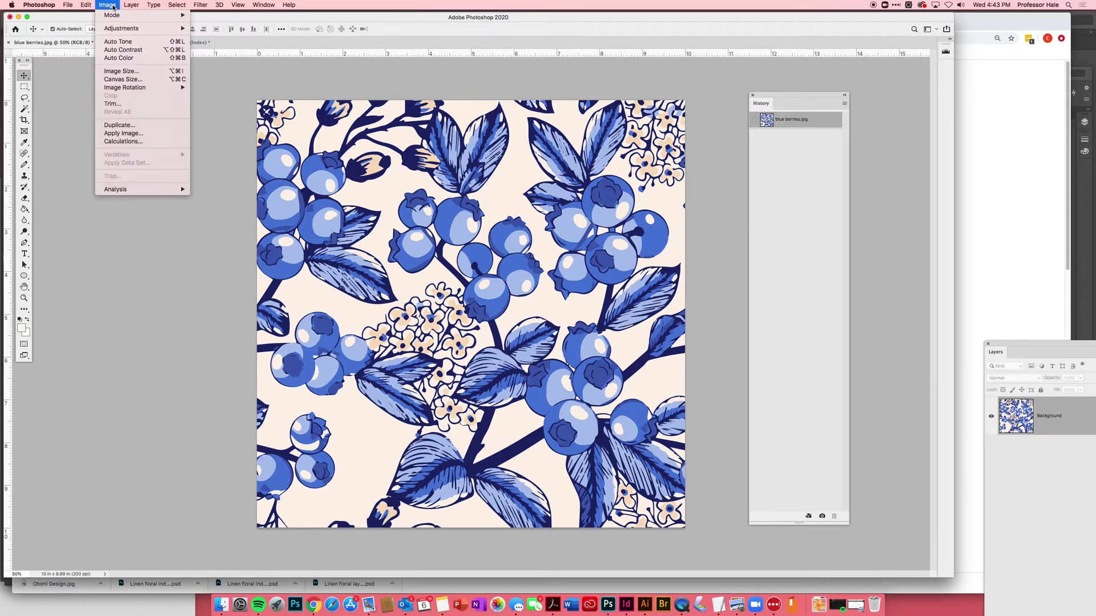
pyautogui.moveTo(116, 16)
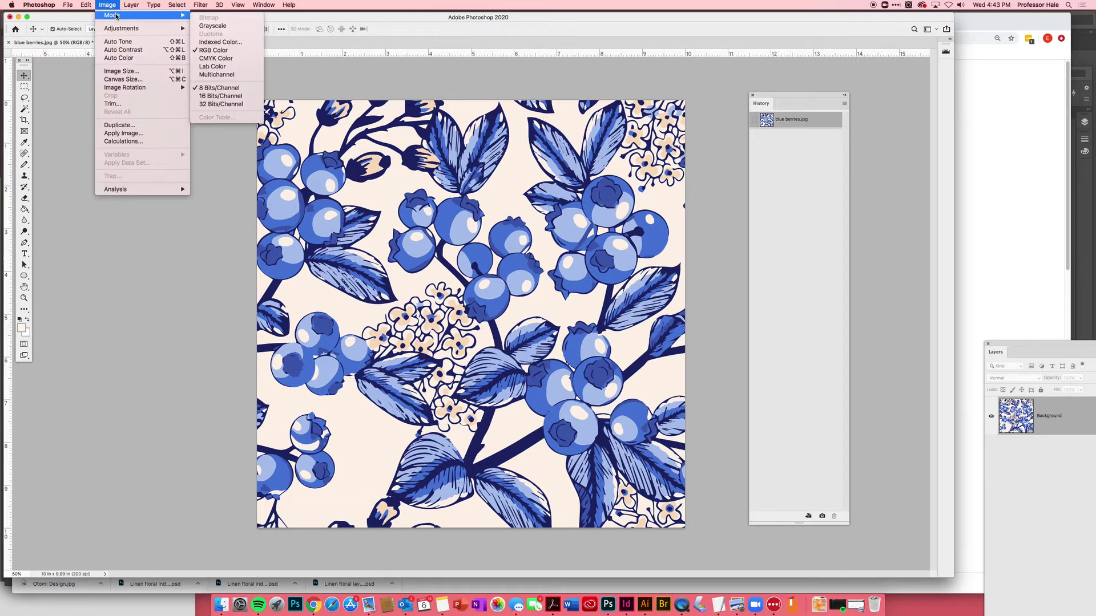
pyautogui.click(242, 42)
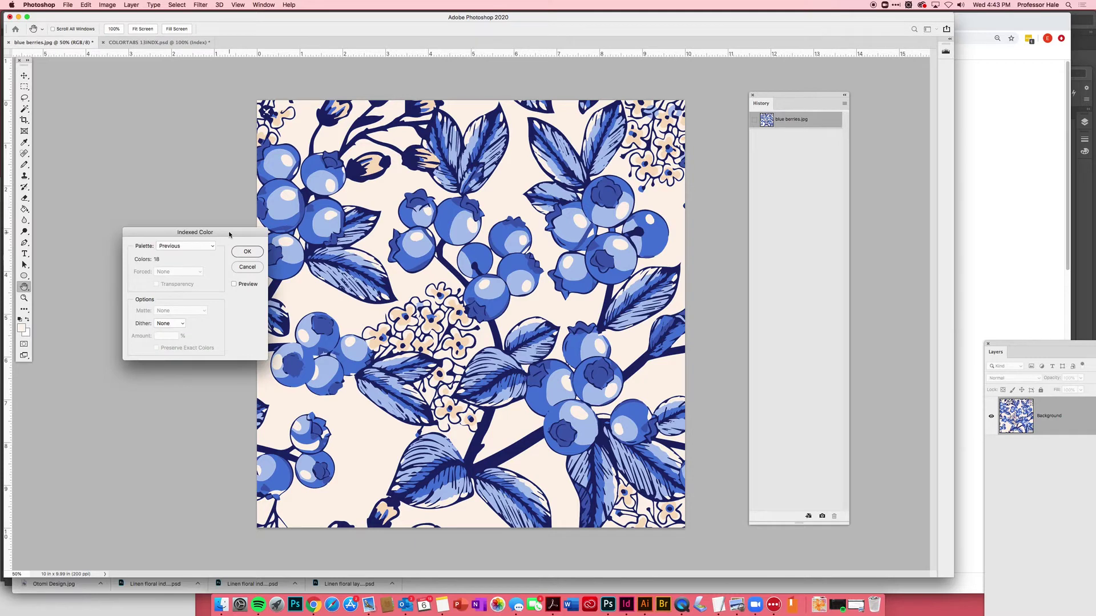
pyautogui.moveTo(228, 232); pyautogui.dragTo(247, 204)
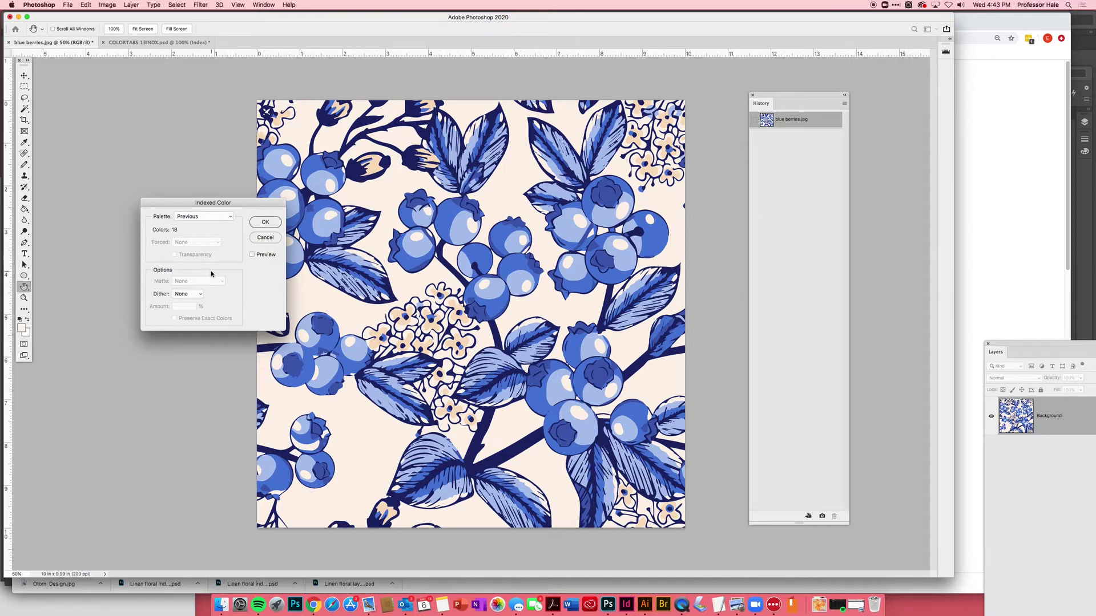
pyautogui.click(228, 218)
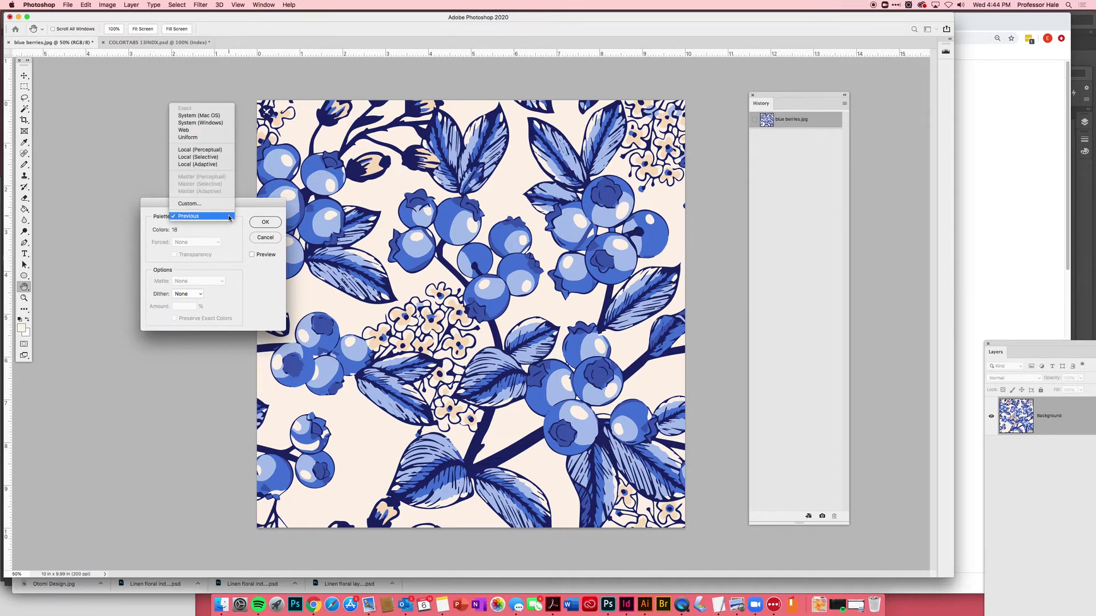
pyautogui.click(226, 151)
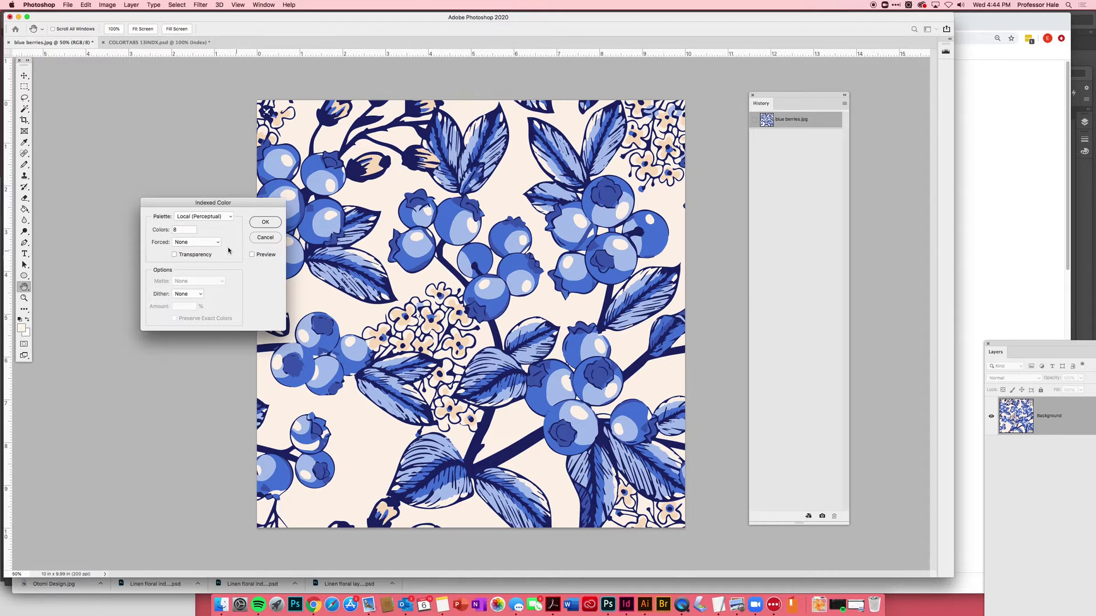
# - Set the number of indexed colors to 9, turning the preview on to check the reduction and off again
pyautogui.doubleClick(174, 230)
pyautogui.click(252, 255)
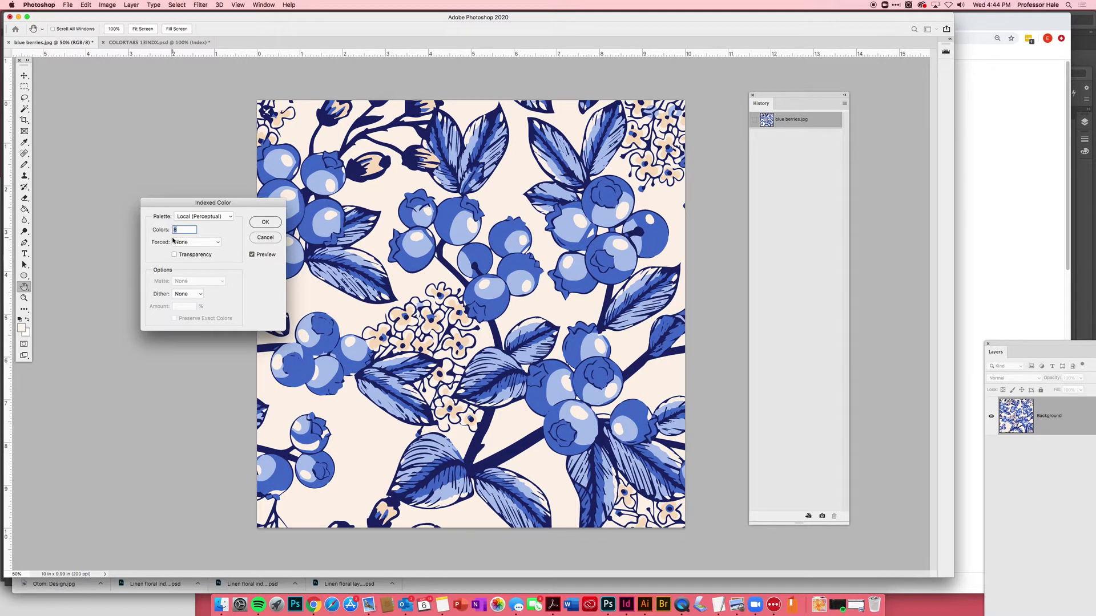
pyautogui.write('9')
pyautogui.click(252, 255)
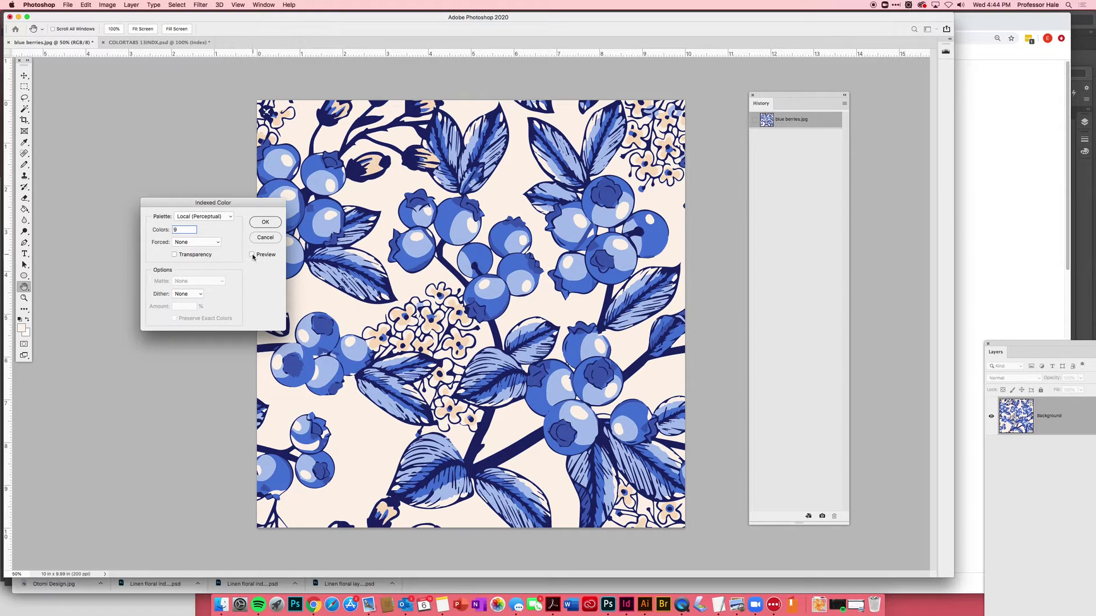
# - Switch the palette to Custom and place the Color Table over the middle of the artwork, clear of the Indexed Color settings
pyautogui.click(229, 217)
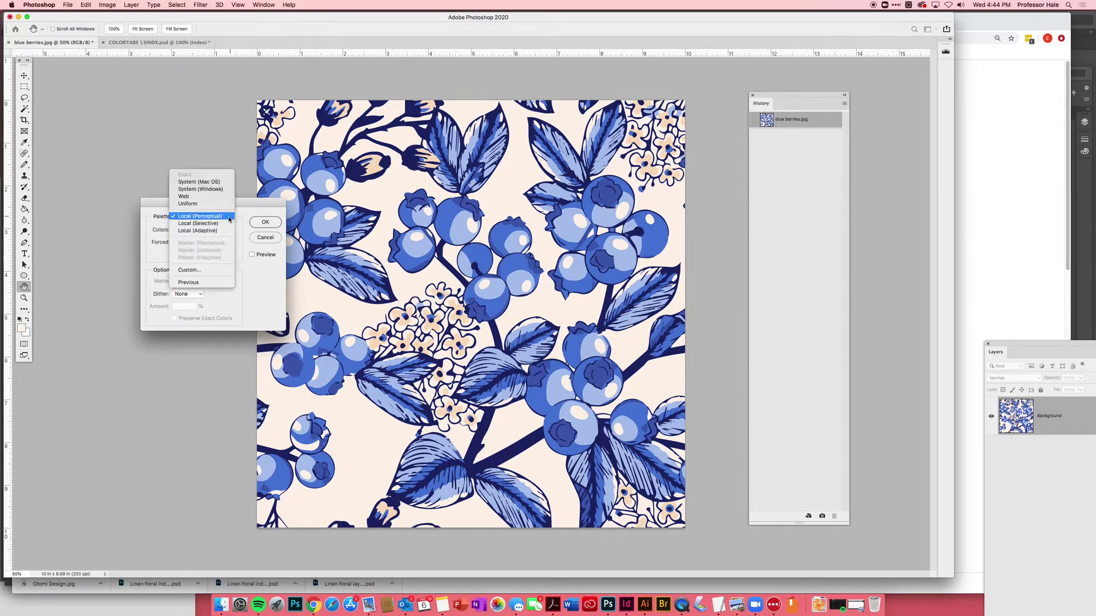
pyautogui.click(227, 270)
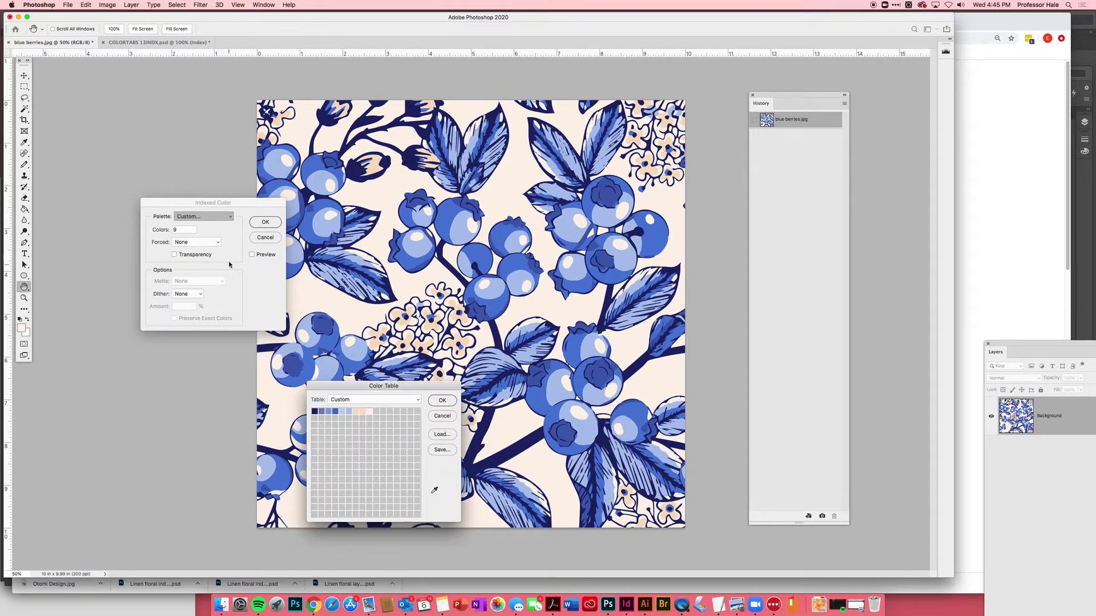
pyautogui.moveTo(337, 389); pyautogui.dragTo(455, 203)
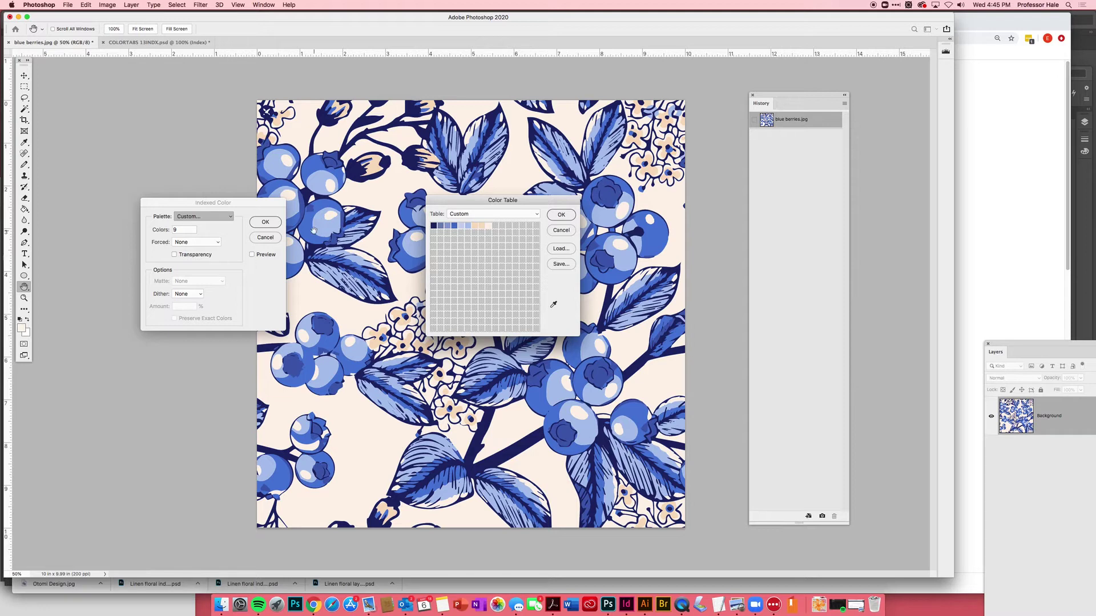
pyautogui.moveTo(465, 196); pyautogui.dragTo(467, 195)
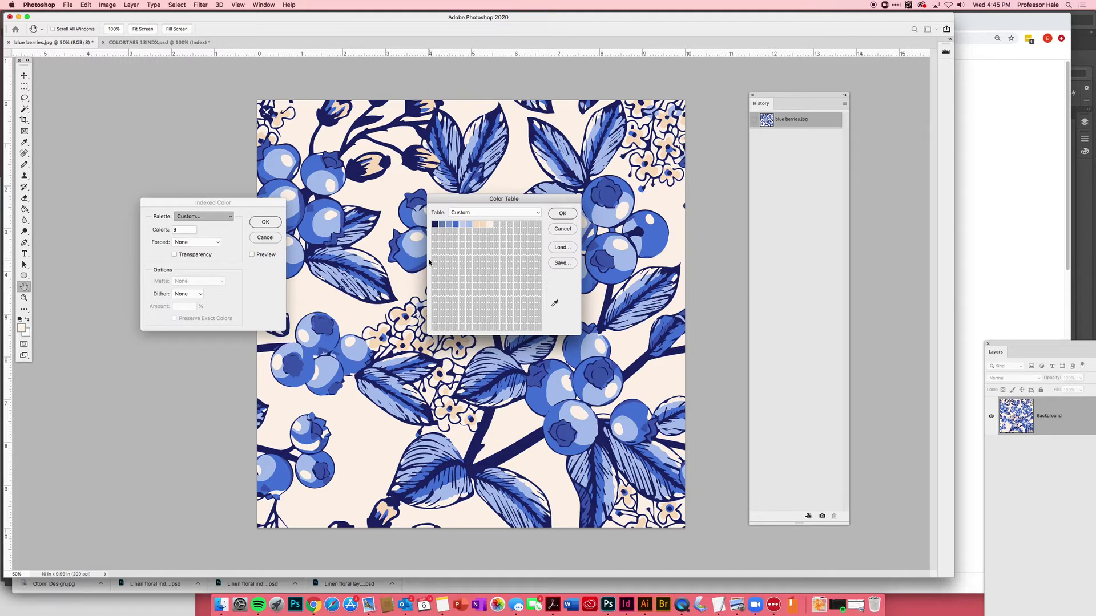
pyautogui.moveTo(460, 198); pyautogui.dragTo(462, 249)
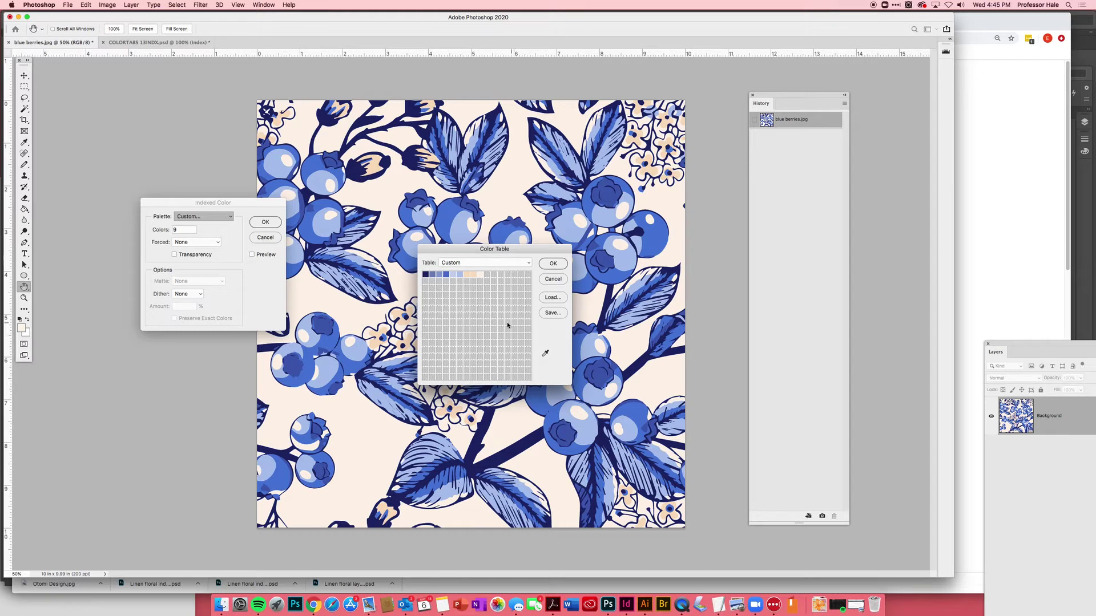
# - Fill the first empty slot after the nine table colors with the dark blue 425eb2 sampled from a berry's crown
pyautogui.click(487, 275)
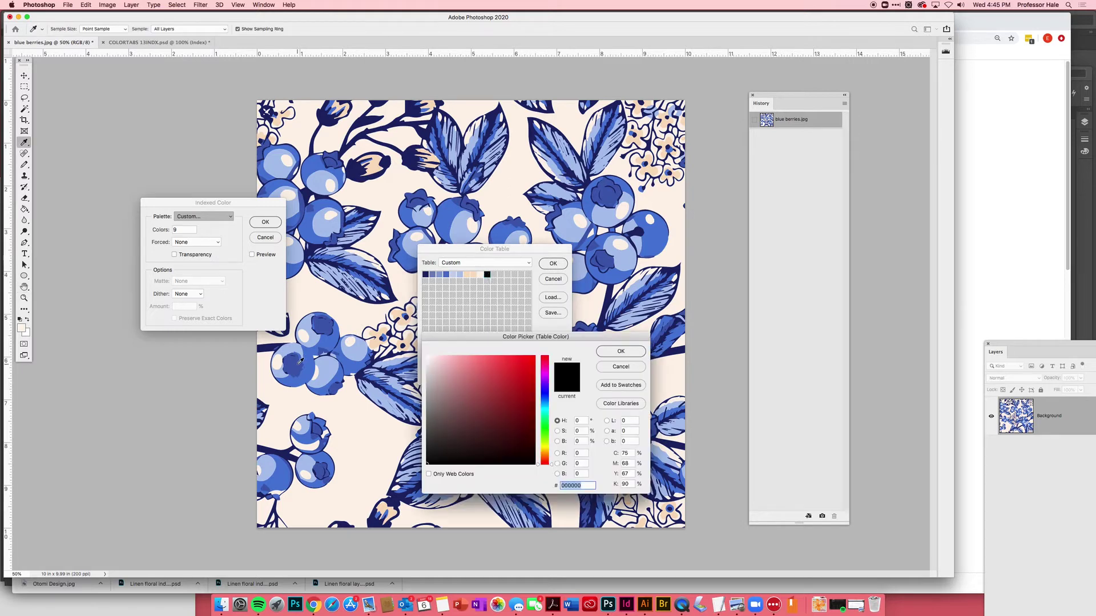
pyautogui.click(324, 323)
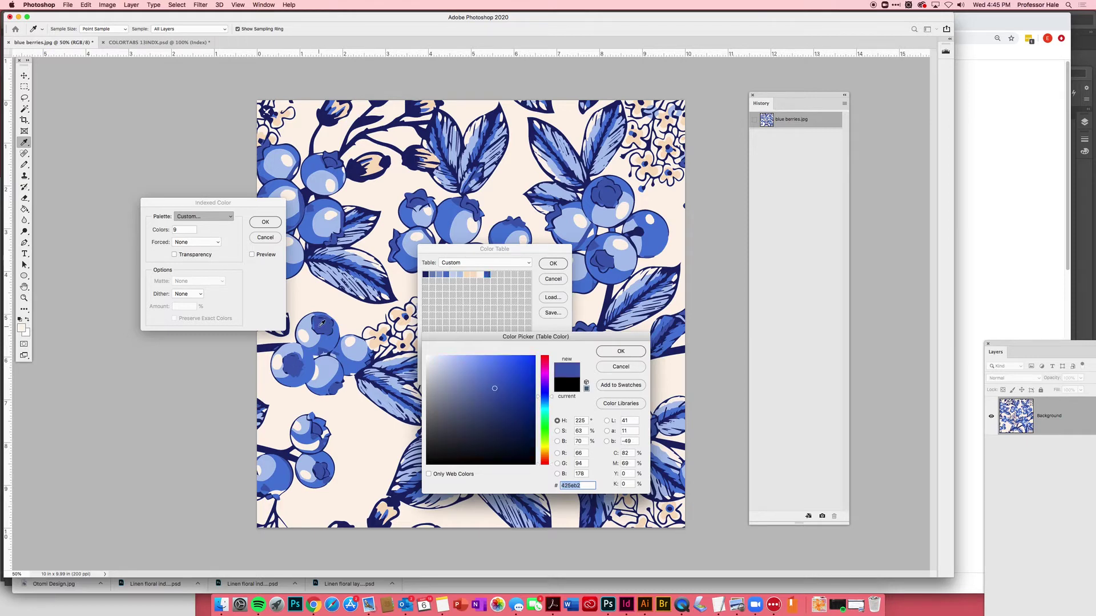
pyautogui.click(606, 352)
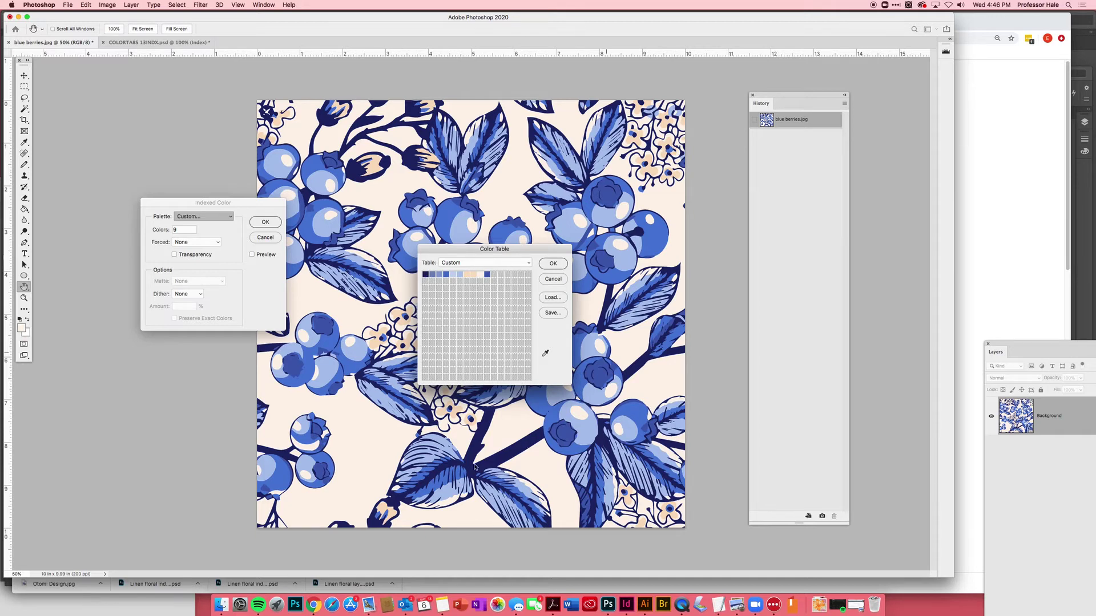
# - Replace the first color in the table with the navy sampled from the tip of a leaf
pyautogui.click(425, 275)
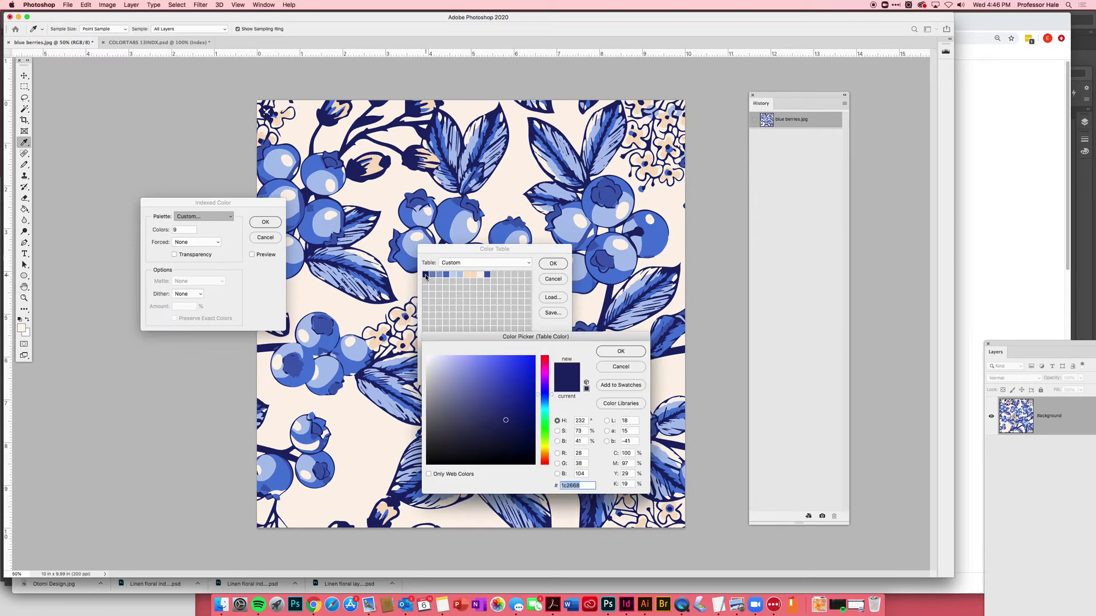
pyautogui.click(393, 286)
pyautogui.click(611, 352)
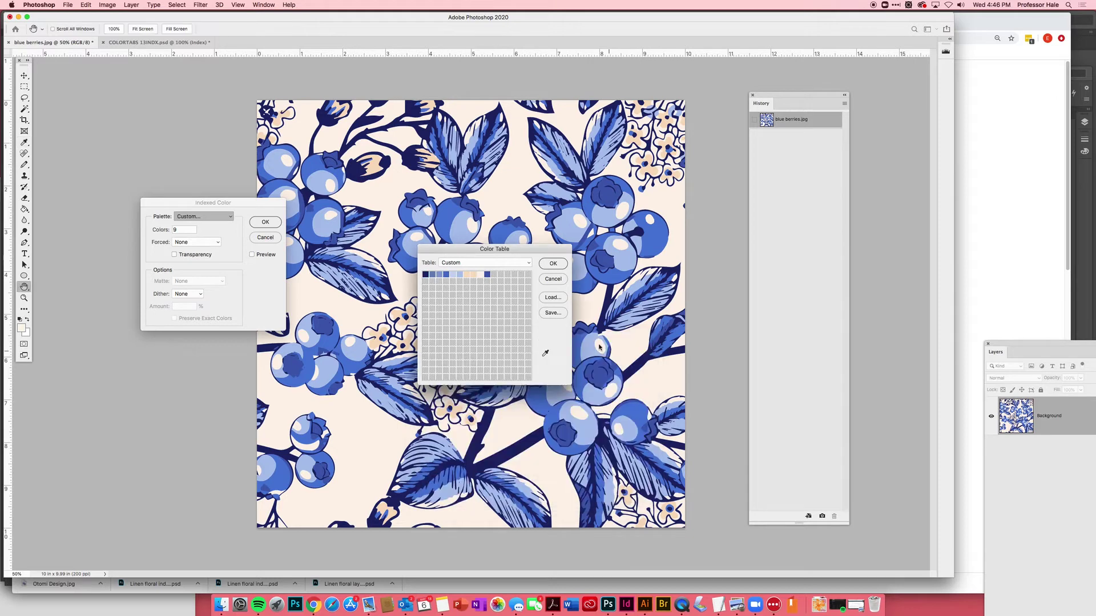
# - Replace the second color in the table with the dark blue sampled from the crown of an upper berry
pyautogui.click(433, 276)
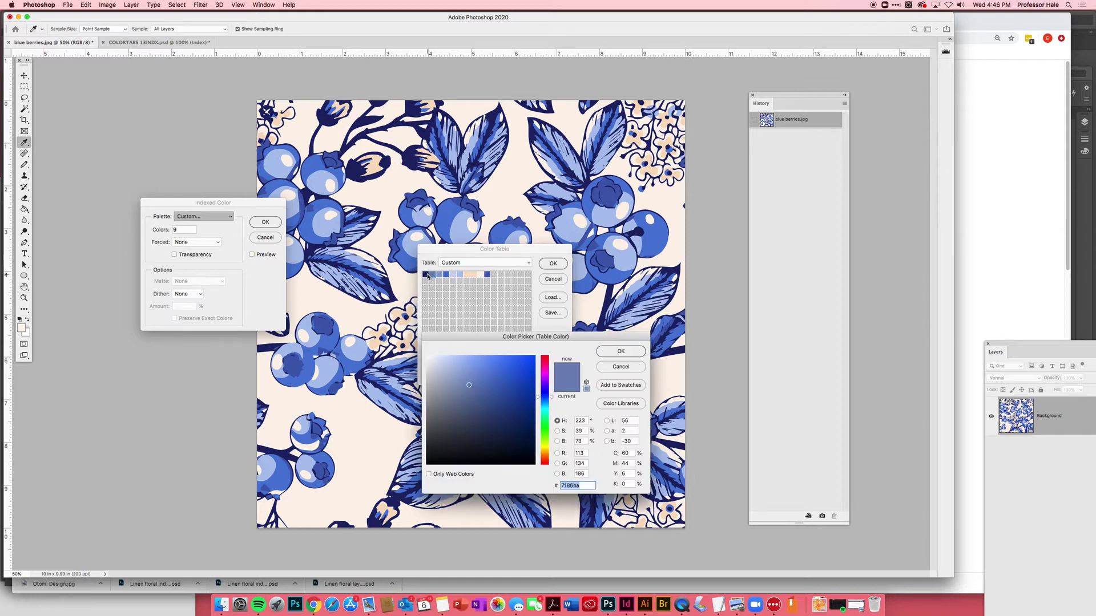
pyautogui.click(423, 191)
pyautogui.click(603, 352)
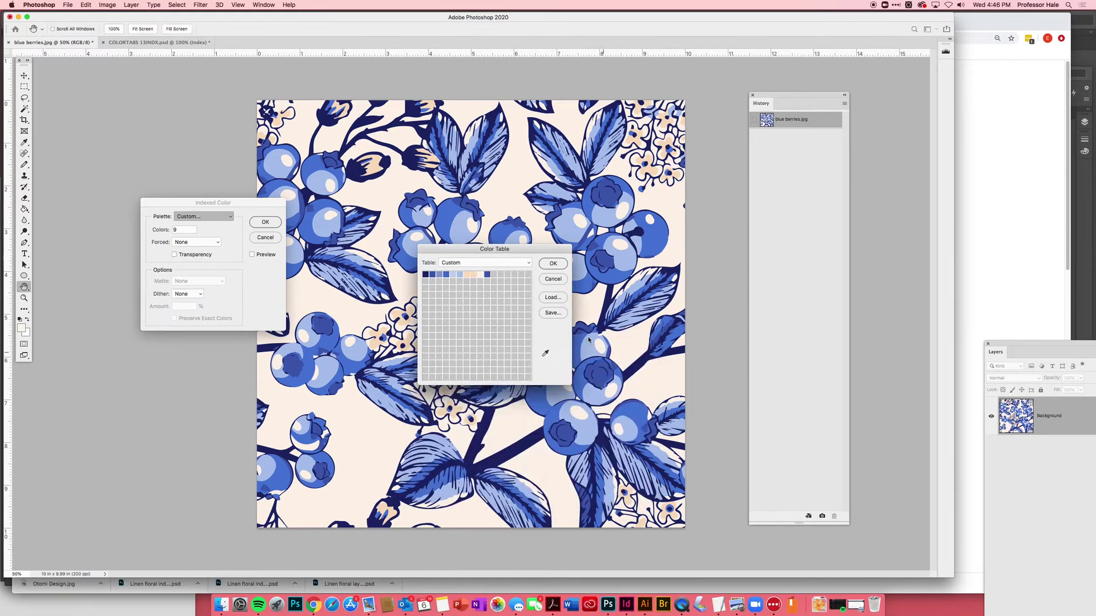
# - Replace the third color in the table with the medium blue 4d7cd8 sampled from a berry's body
pyautogui.click(439, 275)
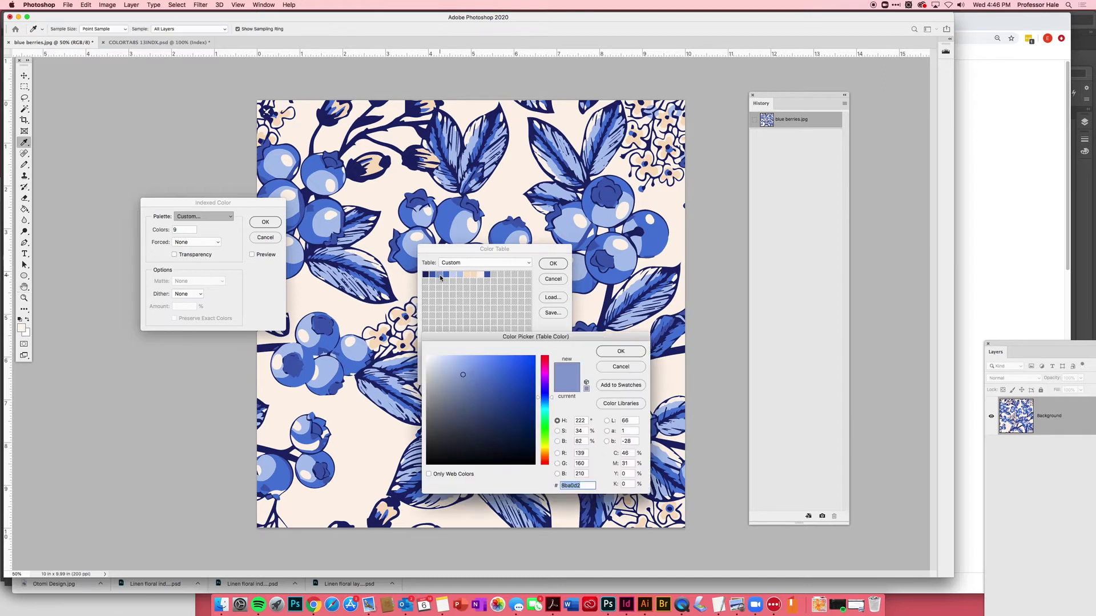
pyautogui.click(450, 213)
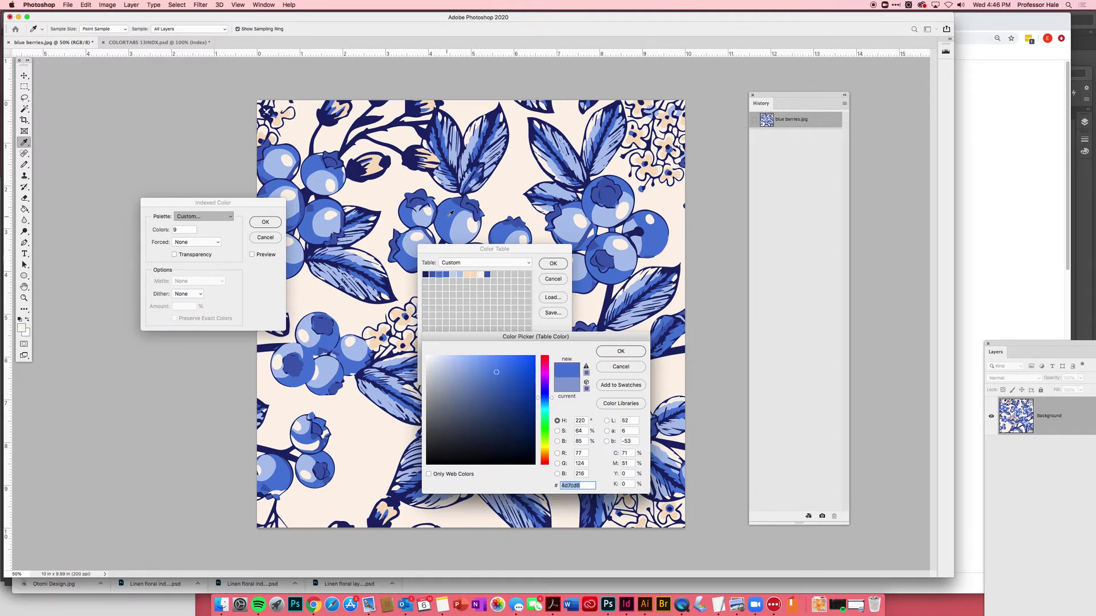
pyautogui.click(613, 353)
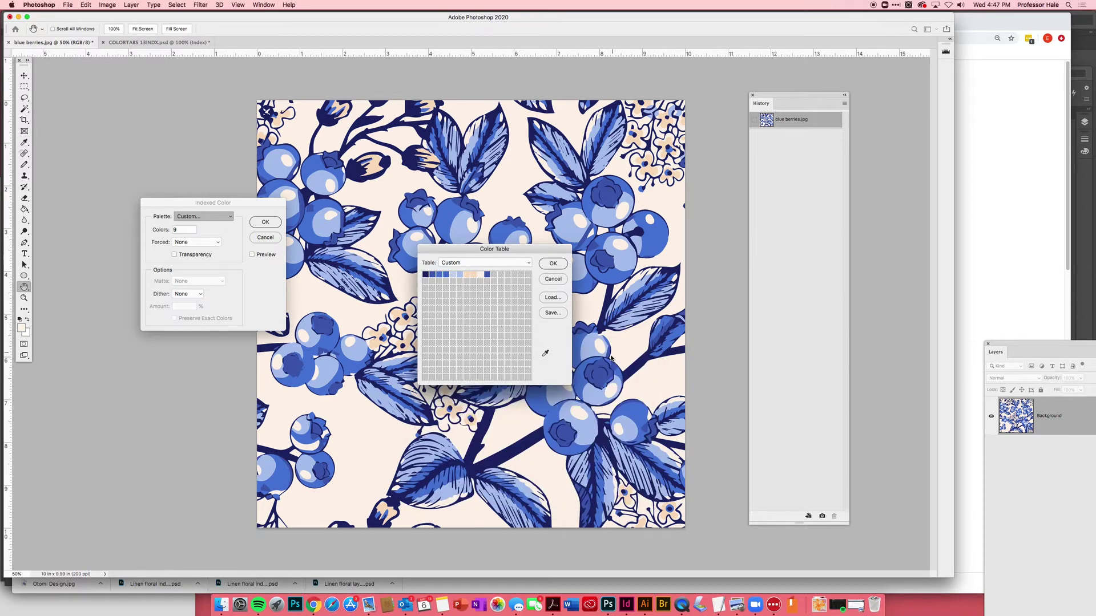
# - Replace the fourth color in the table with the light blue adc3ec sampled from the pale part of a berry
pyautogui.click(446, 275)
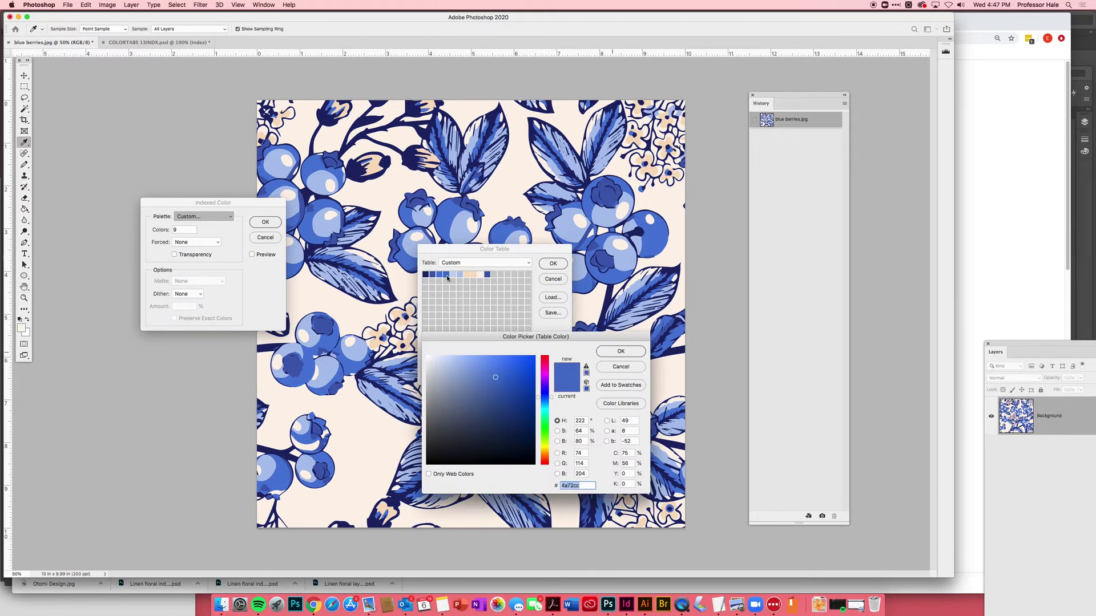
pyautogui.click(456, 232)
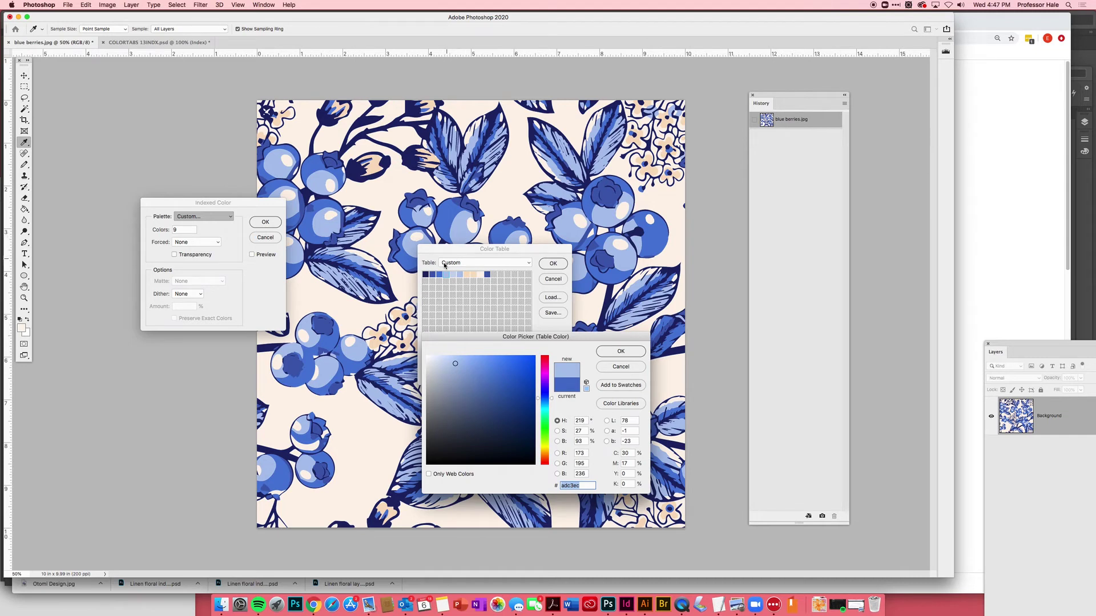
pyautogui.click(603, 352)
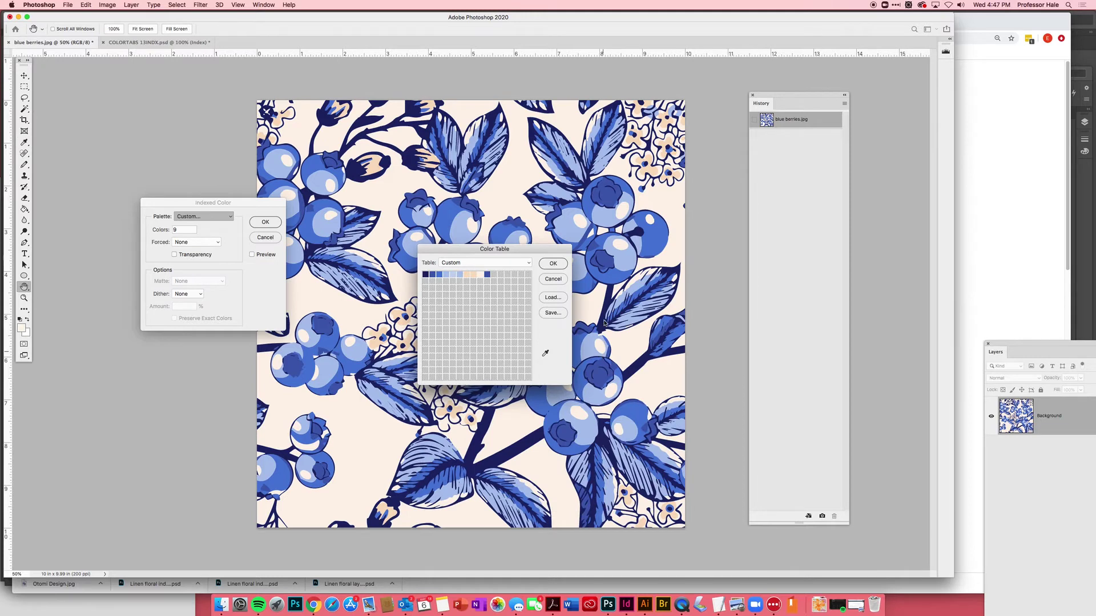
pyautogui.click(453, 275)
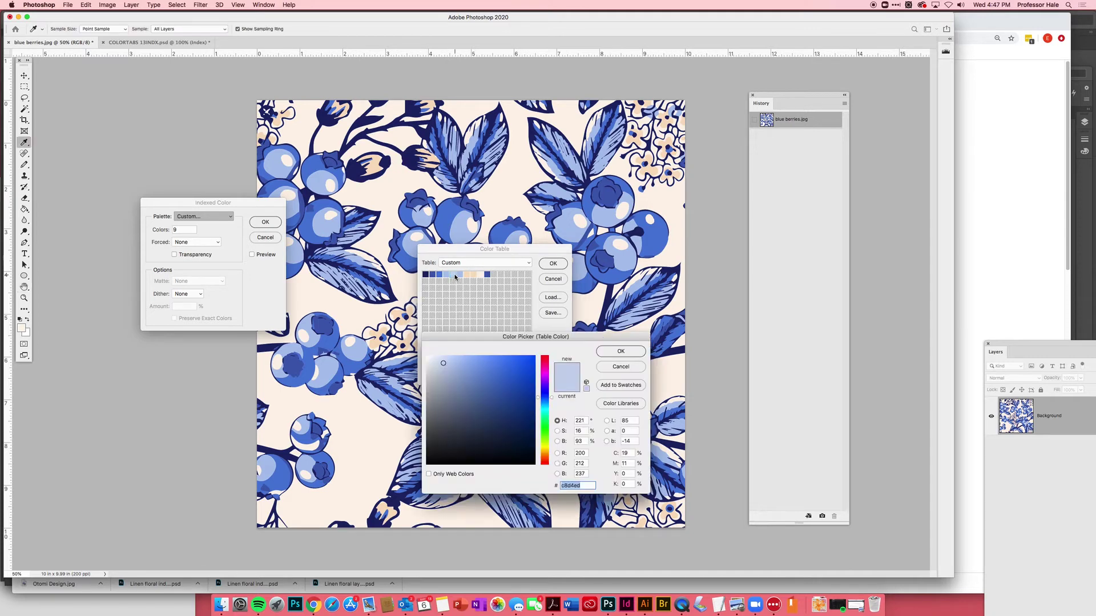
pyautogui.click(544, 432)
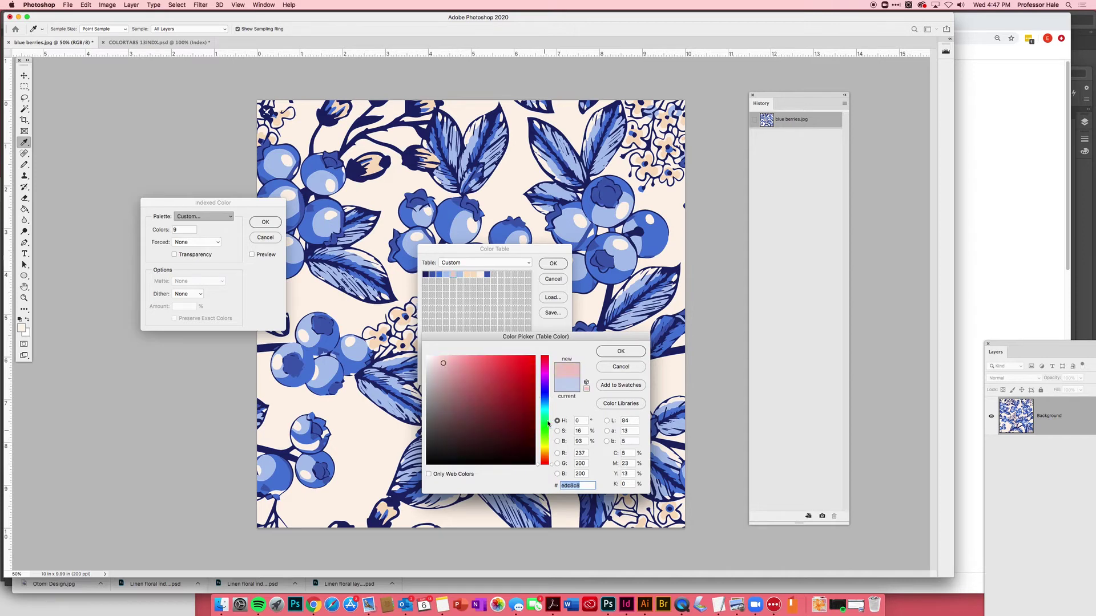
pyautogui.click(523, 369)
pyautogui.click(523, 368)
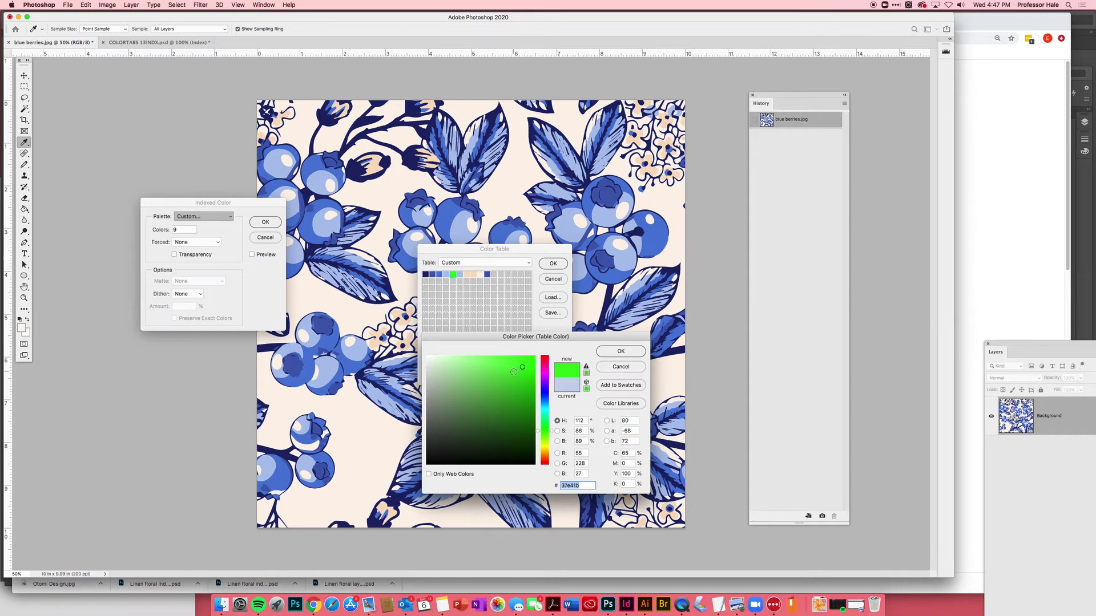
pyautogui.click(616, 368)
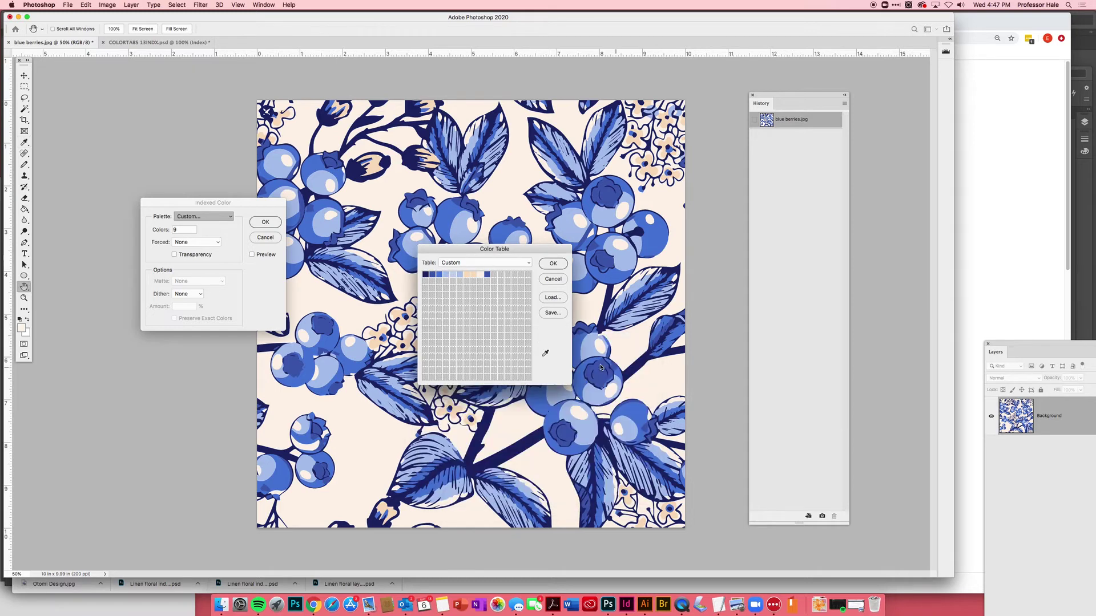
# - Replace the fifth color in the table with the peach f8ddc0 sampled from a small flower
pyautogui.click(454, 275)
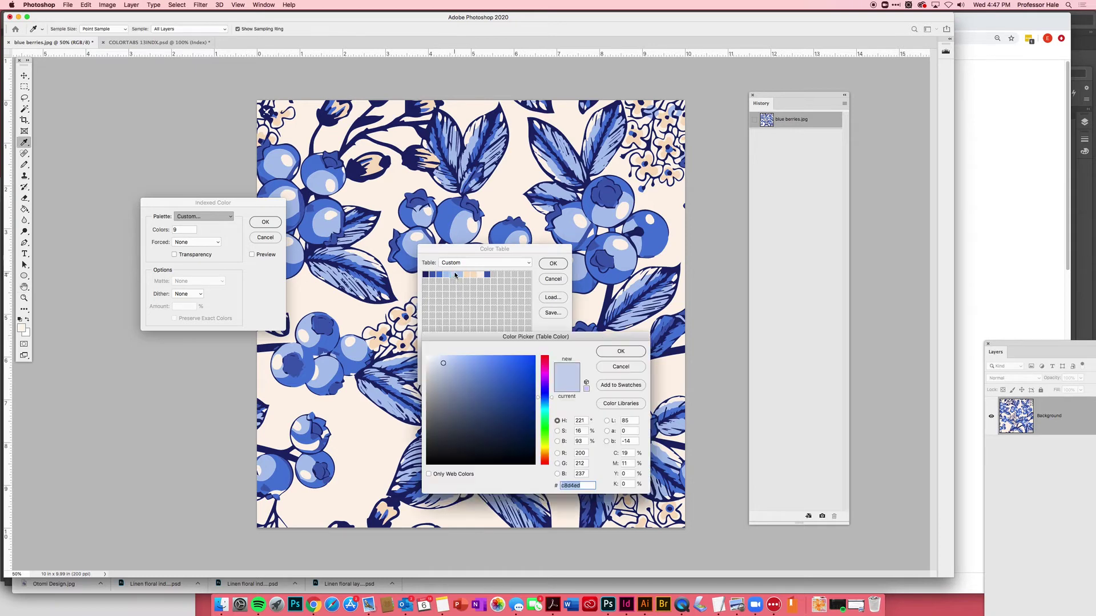
pyautogui.click(377, 340)
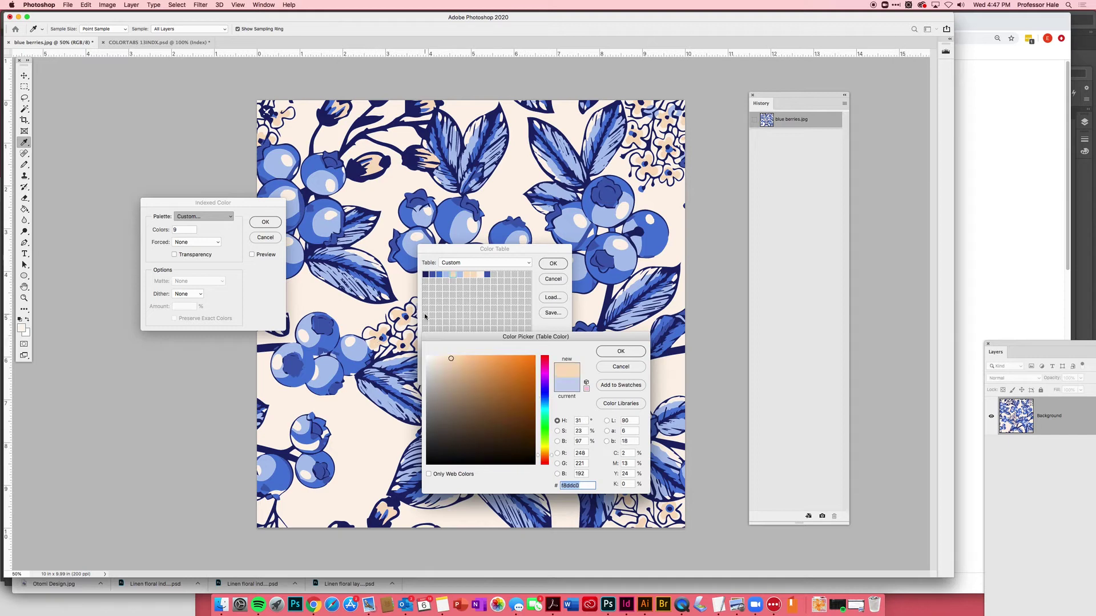
pyautogui.click(615, 353)
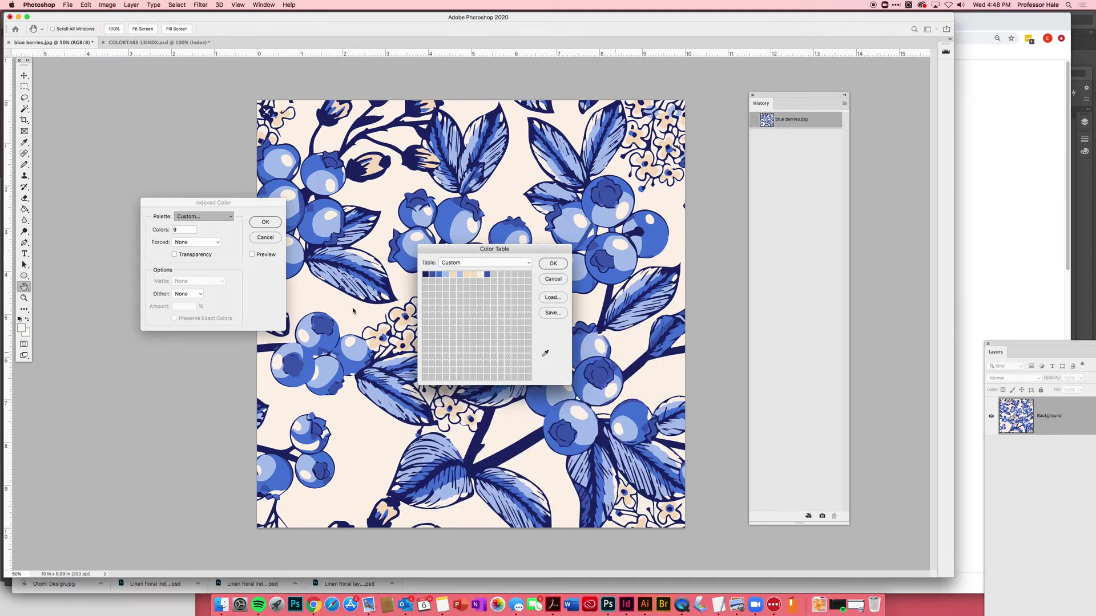
# - Replace the sixth color in the table with the cream fdf3e9 sampled from the pattern's background
pyautogui.click(461, 276)
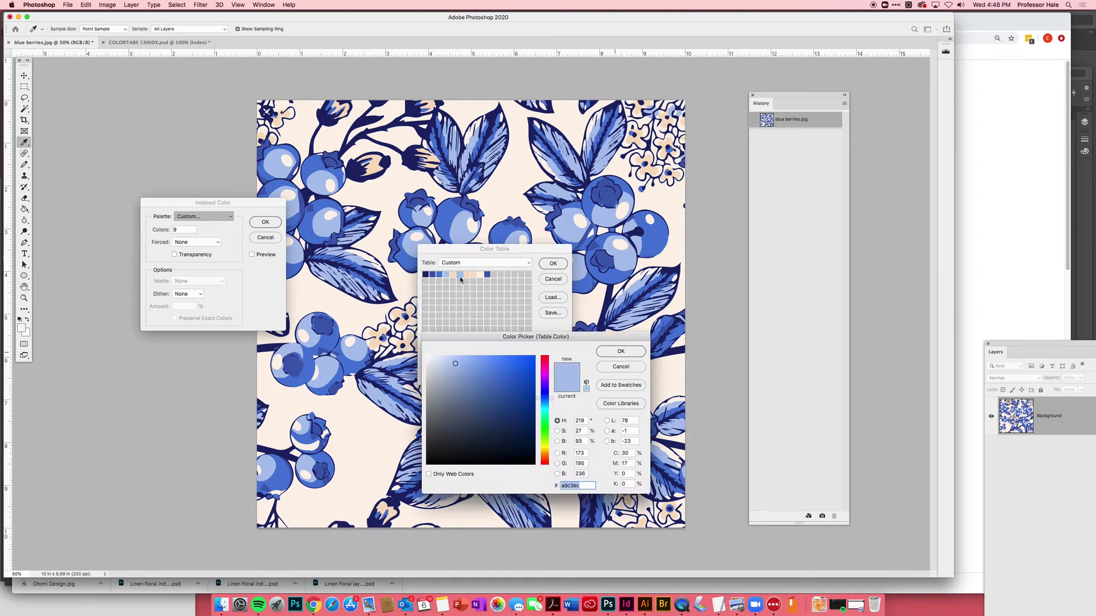
pyautogui.click(367, 429)
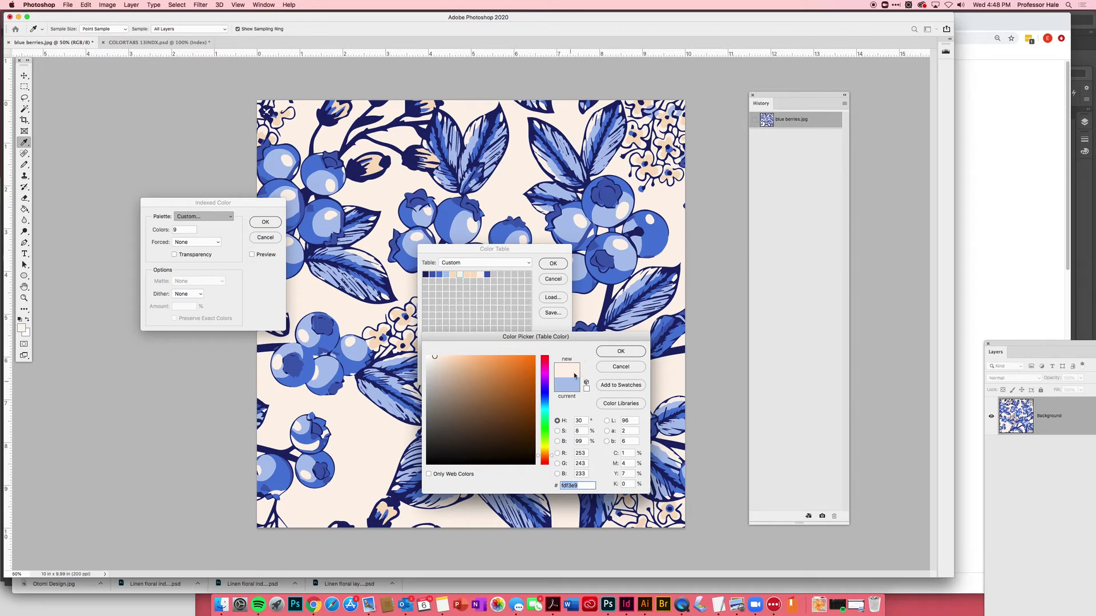
pyautogui.click(615, 351)
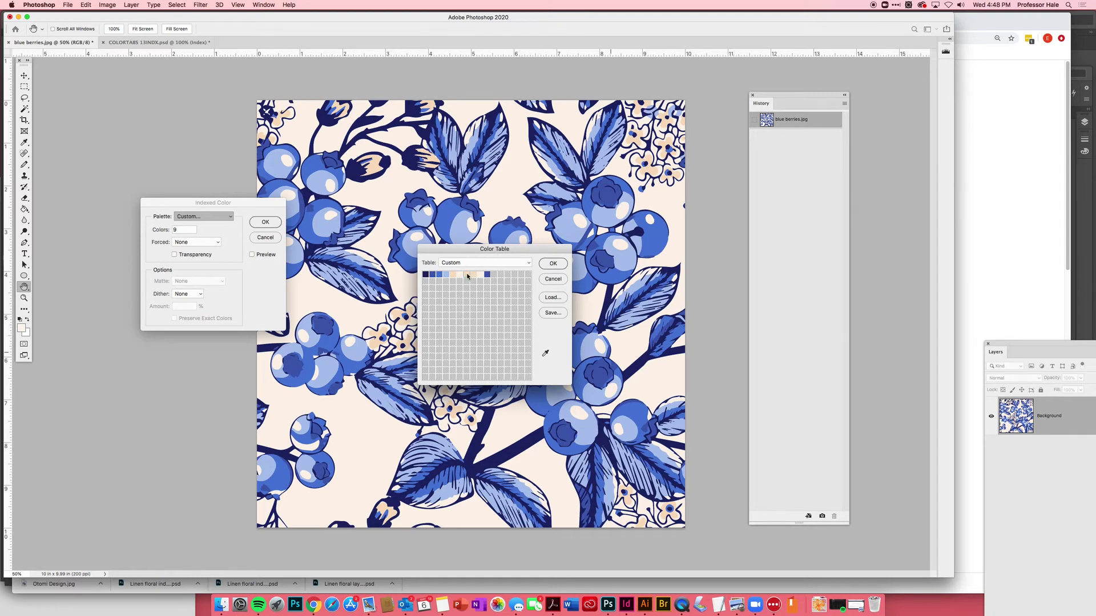
# - Fill the table's first row from the seventh swatch to its end with black, using 000000 for the last color
pyautogui.moveTo(466, 276); pyautogui.dragTo(524, 277)
pyautogui.moveTo(529, 278); pyautogui.dragTo(534, 276)
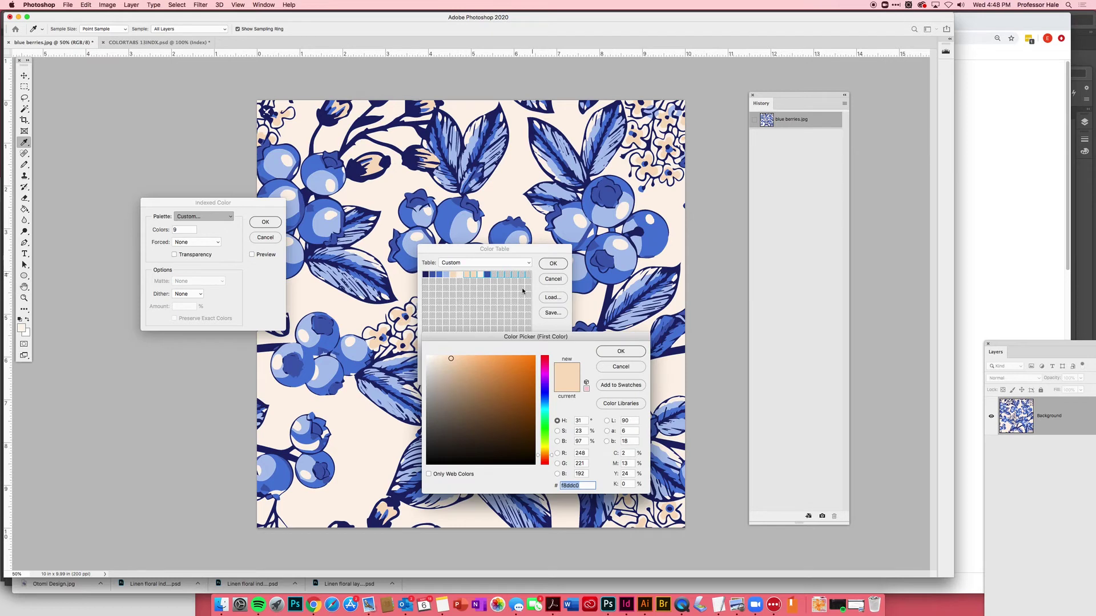
pyautogui.click(424, 466)
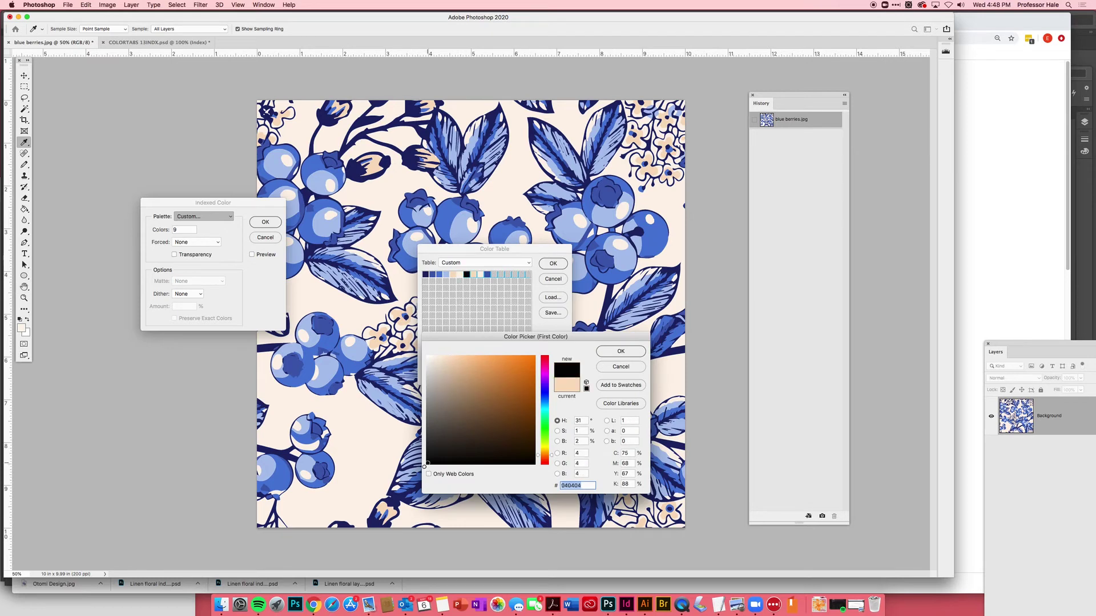
pyautogui.click(425, 465)
pyautogui.click(614, 352)
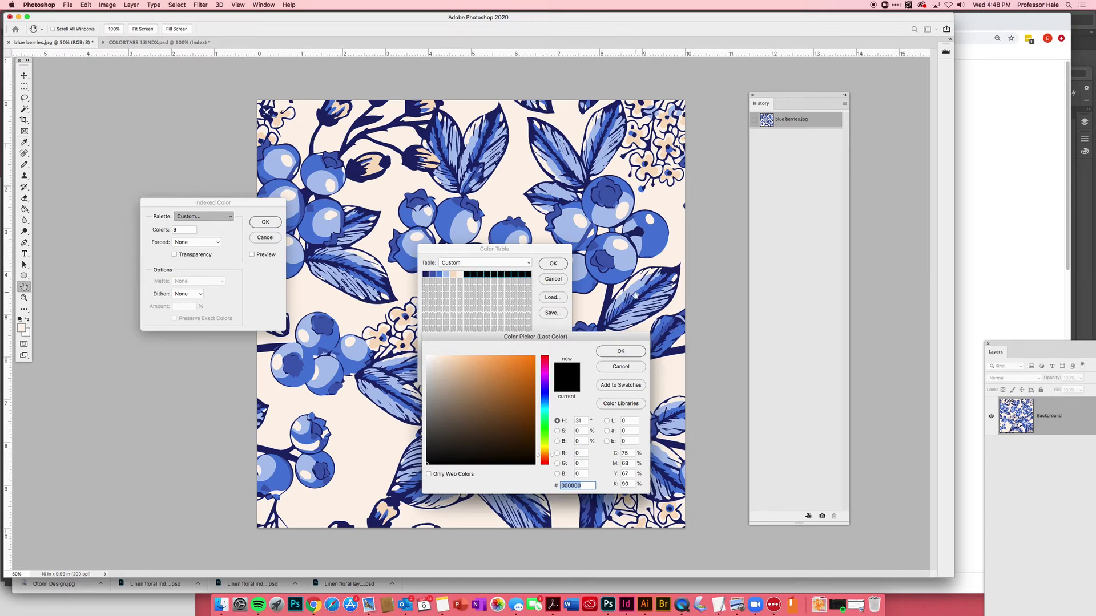
pyautogui.click(618, 352)
# - Add white ffffff as the first swatch in the color table's second row
pyautogui.click(425, 283)
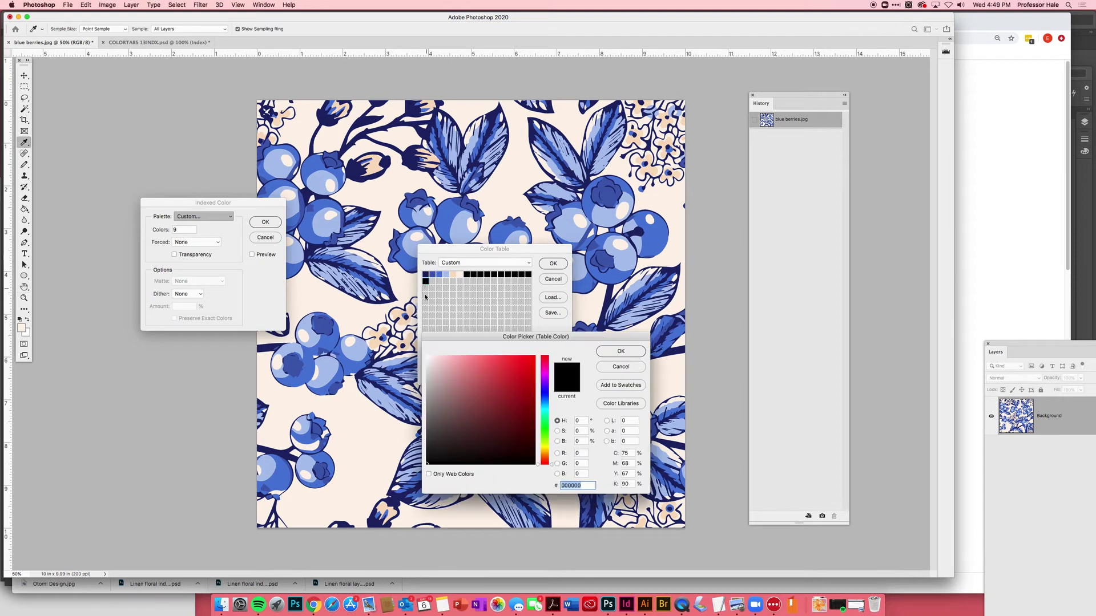
pyautogui.click(427, 356)
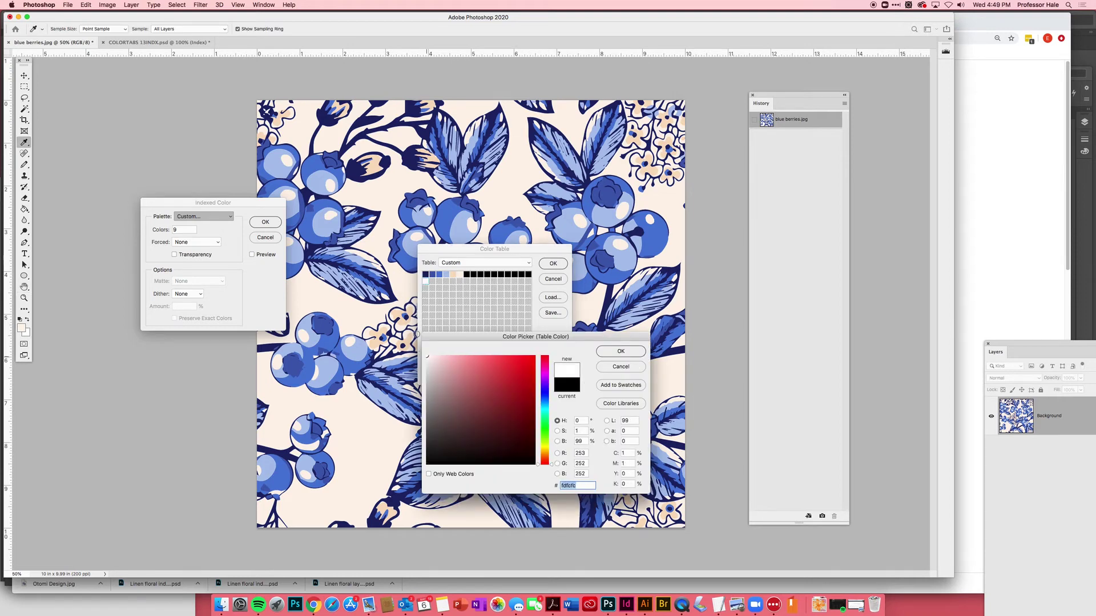
pyautogui.write('ffffff')
pyautogui.click(609, 352)
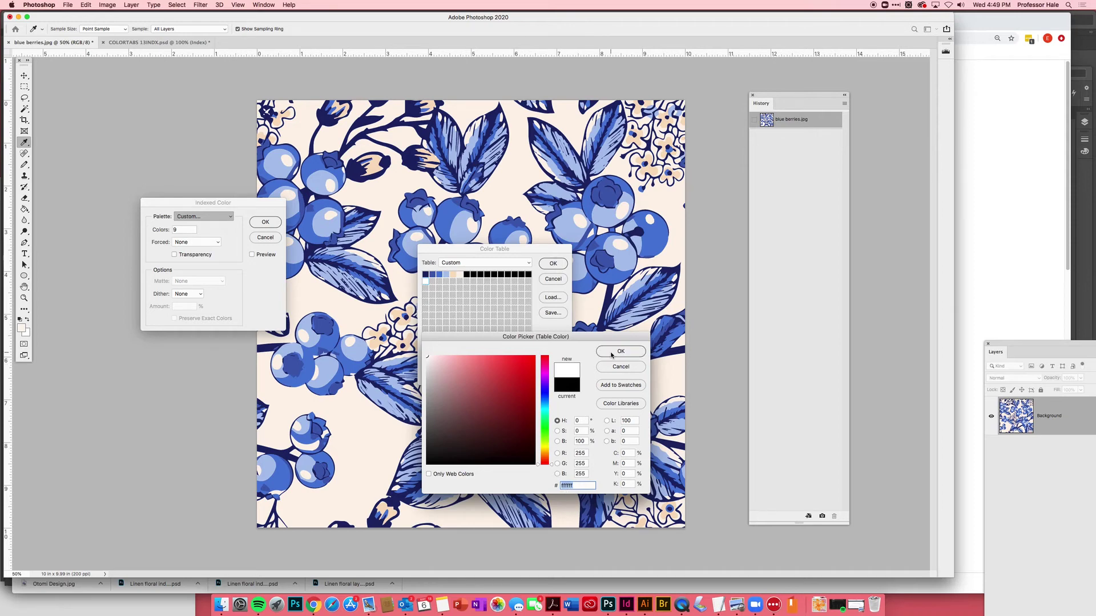
# - Add black 000000 as the second swatch of the second row and apply the custom table to convert the image to Indexed Color
pyautogui.click(432, 283)
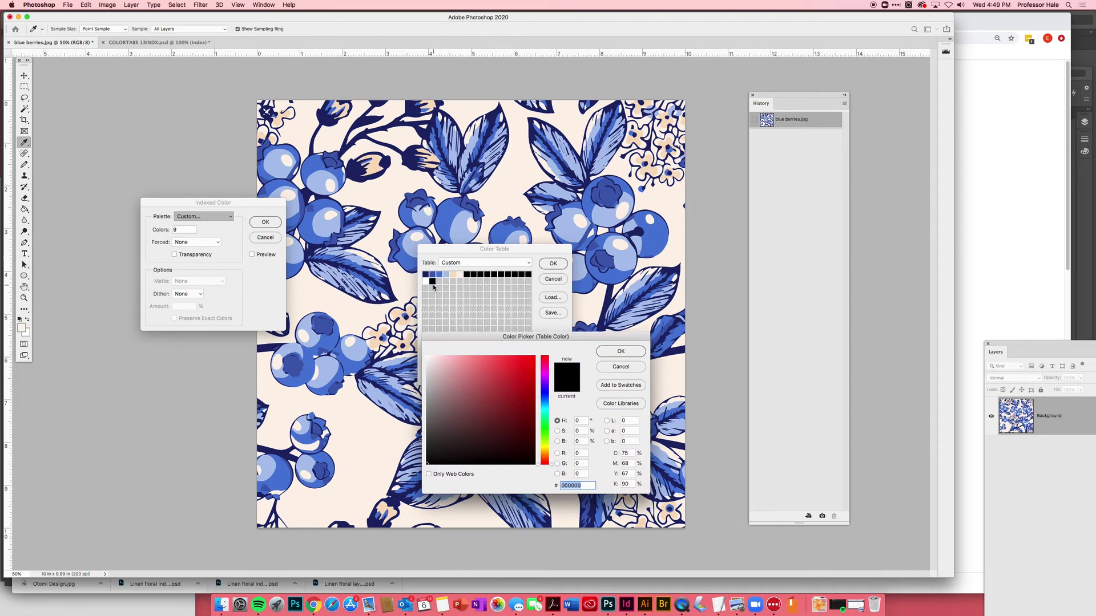
pyautogui.click(617, 352)
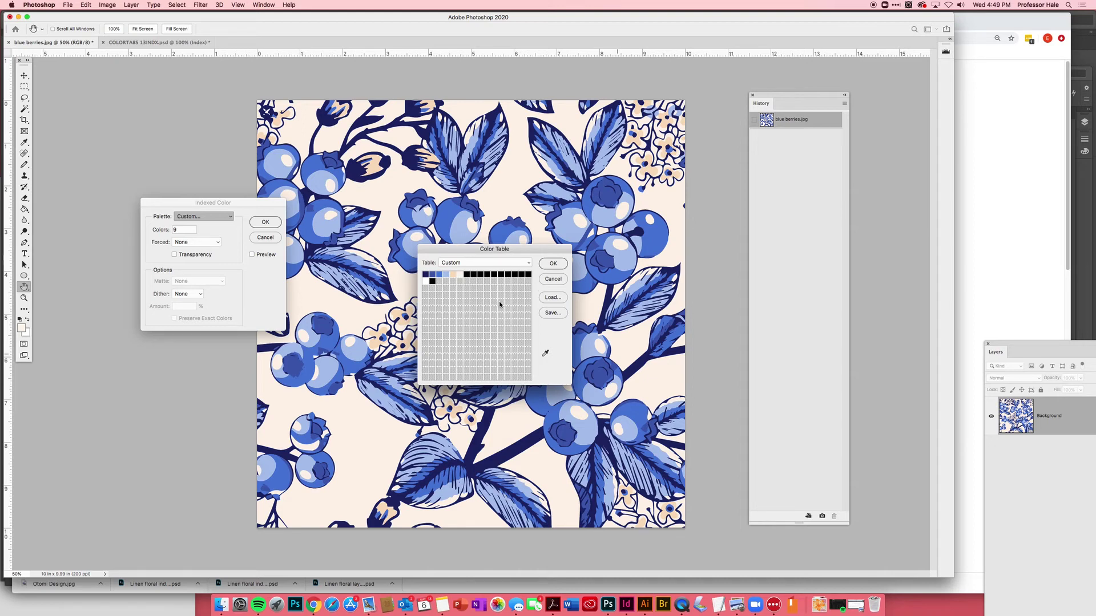
pyautogui.click(553, 264)
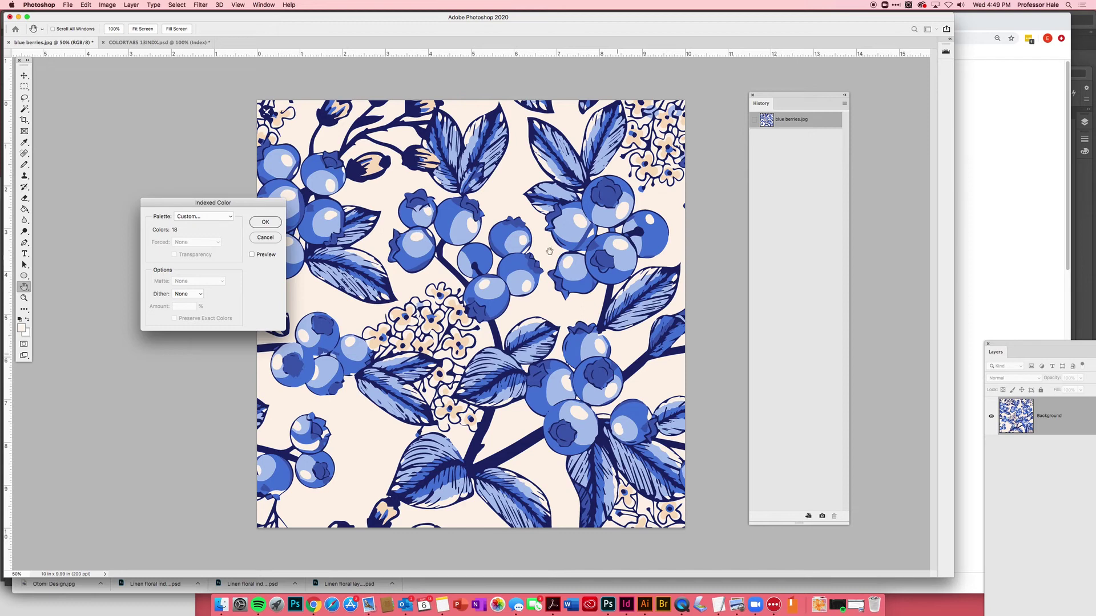
pyautogui.click(271, 223)
# - Save the image's color table as bluberry.act in the COLOR_ACTs folder, replacing the existing file
pyautogui.click(109, 6)
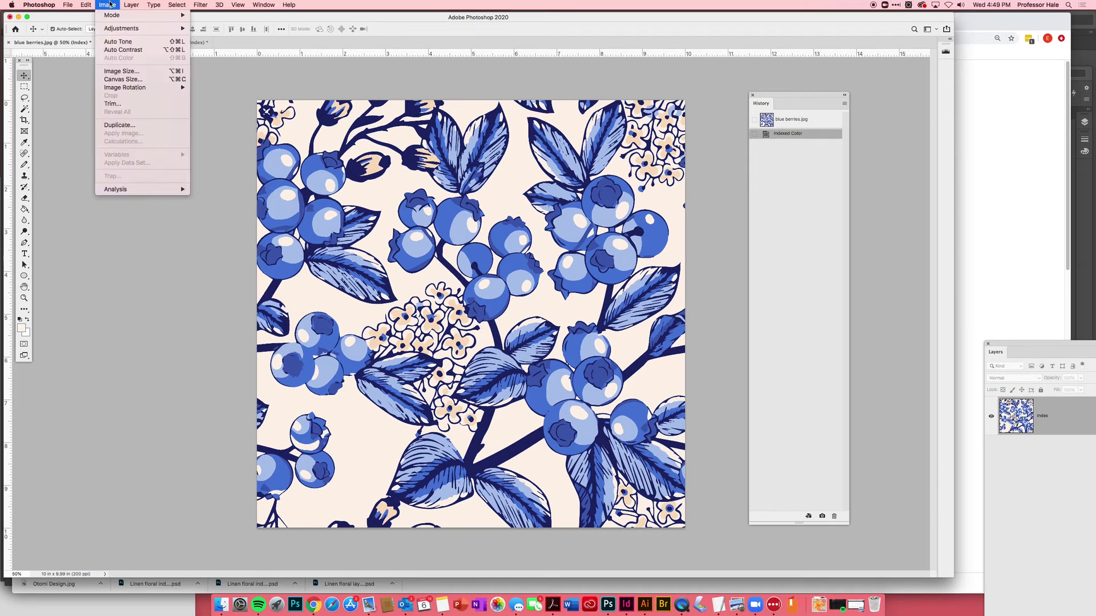
pyautogui.moveTo(115, 15)
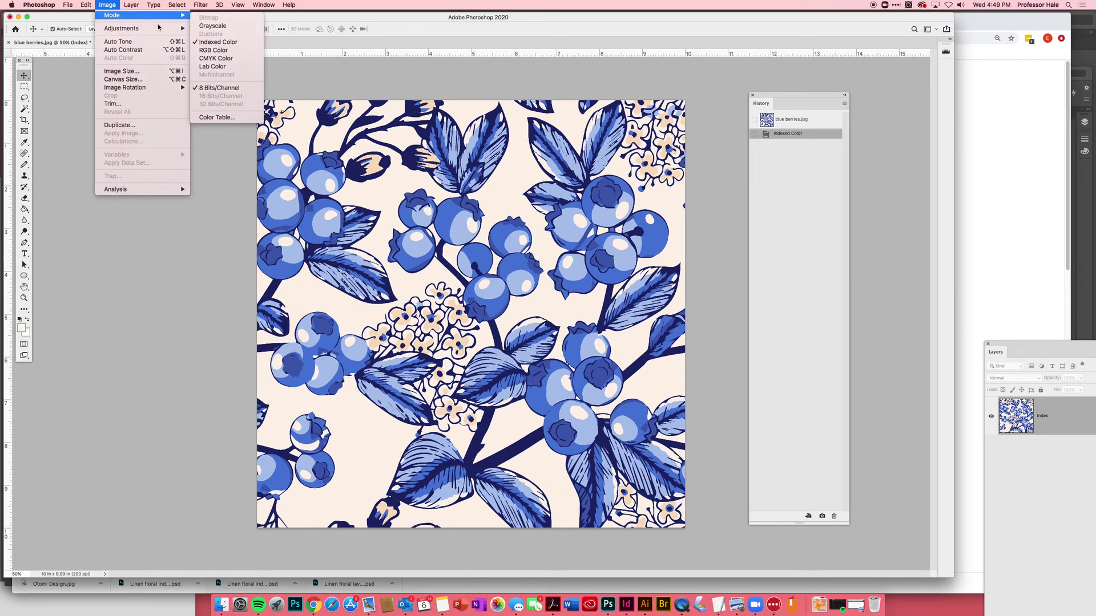
pyautogui.click(207, 118)
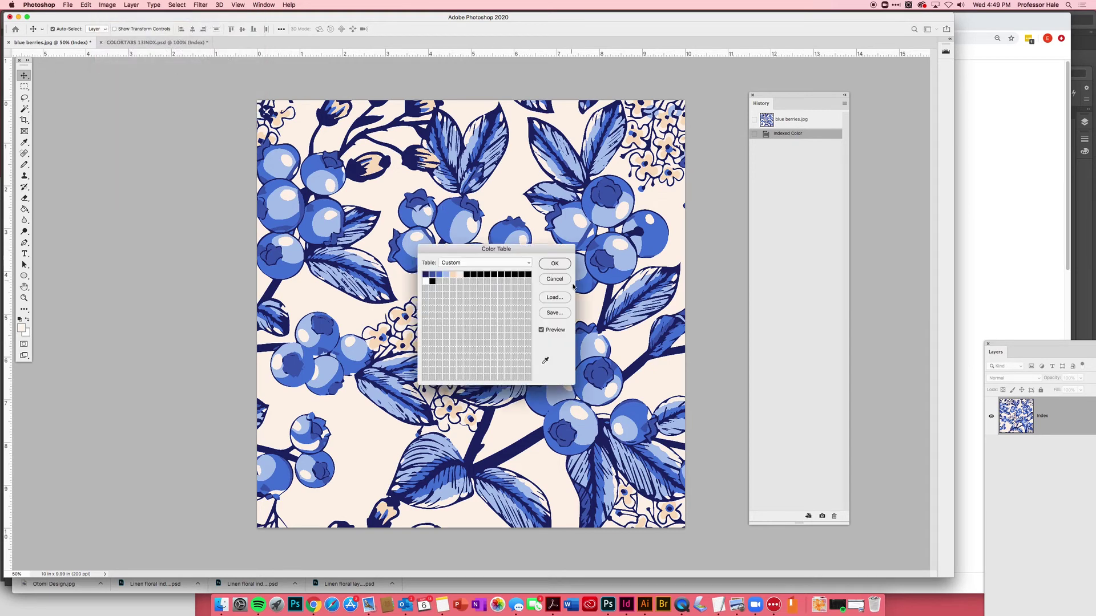
pyautogui.click(553, 313)
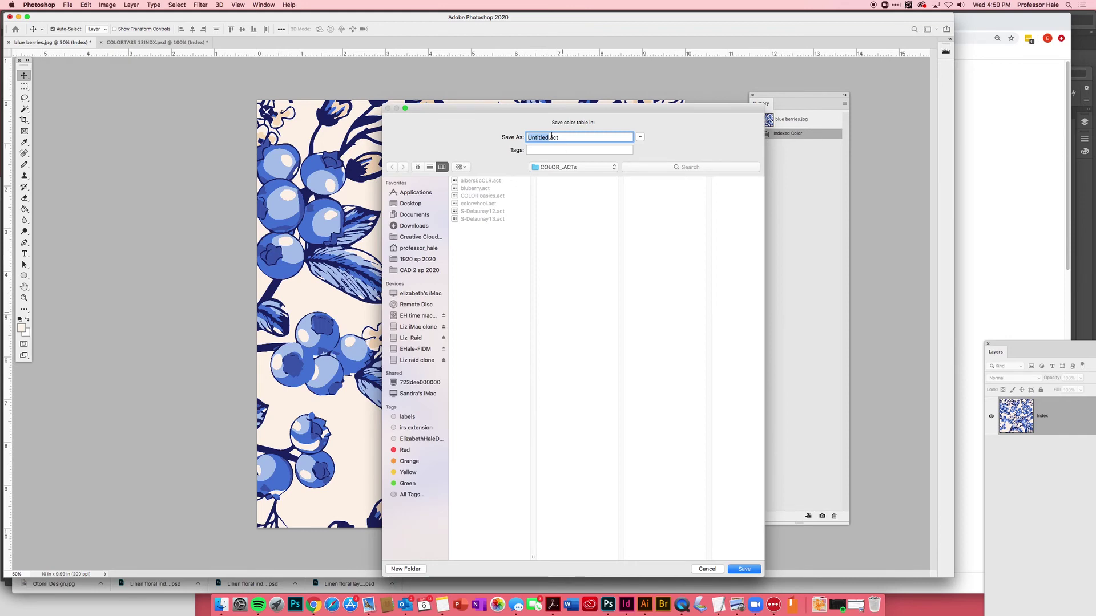
pyautogui.click(483, 191)
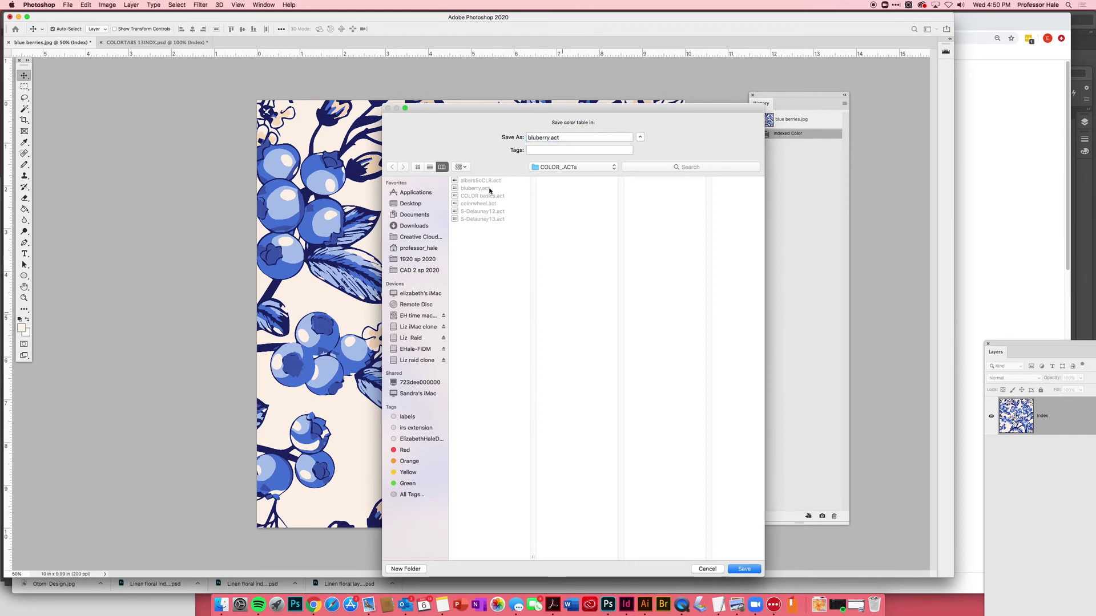
pyautogui.click(740, 572)
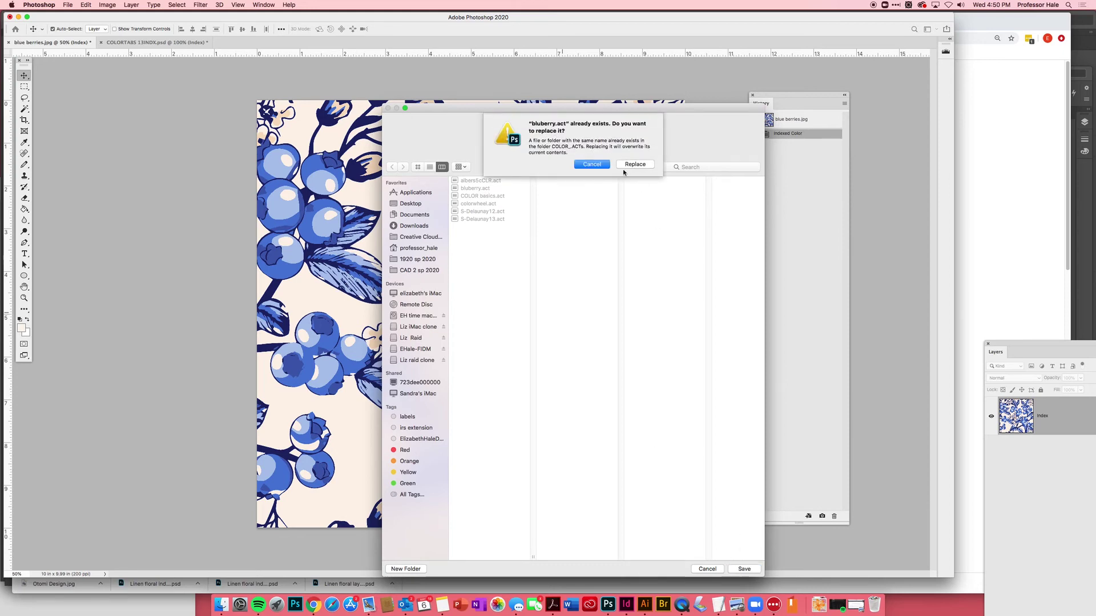
pyautogui.click(634, 165)
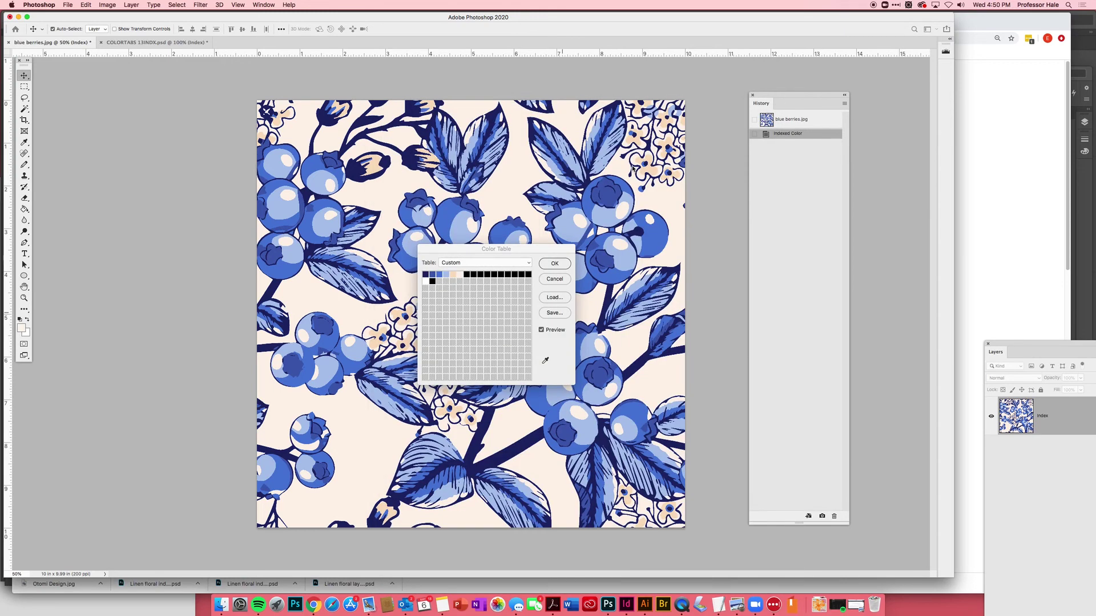
pyautogui.click(555, 263)
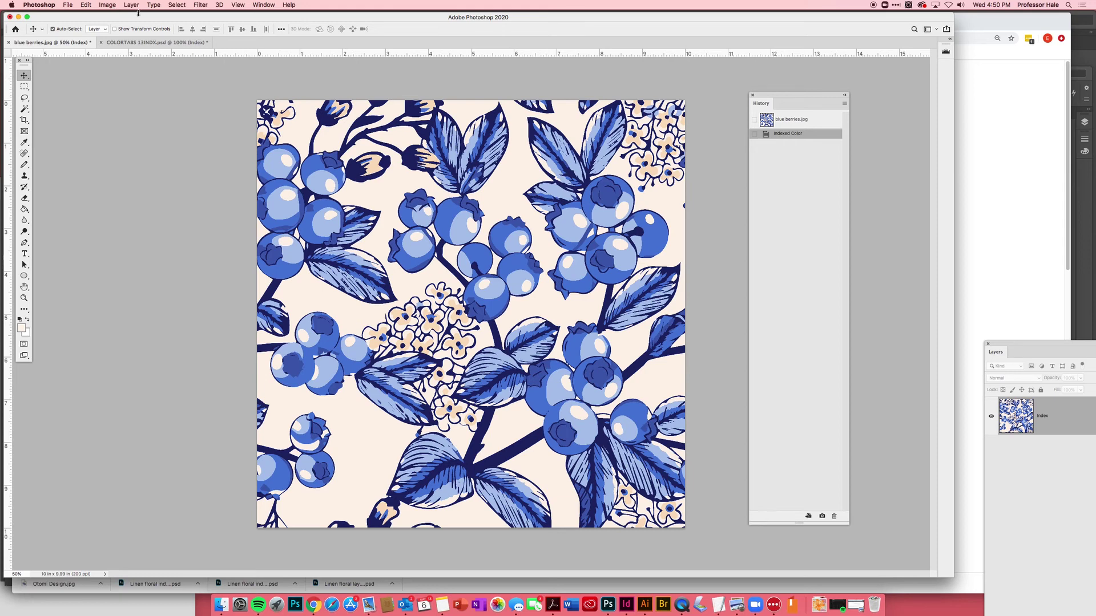
# - In COLORTABS 13INDX.psd, load bluberry.act as the color table, then select and copy the whole strip of color tabs
pyautogui.click(137, 43)
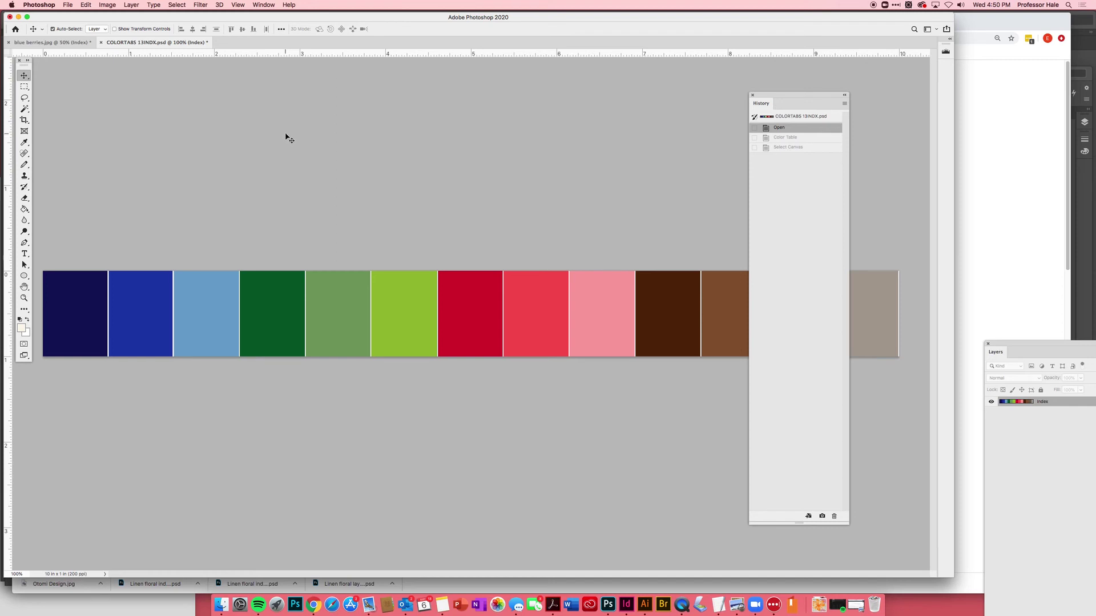
pyautogui.click(112, 5)
pyautogui.moveTo(118, 16)
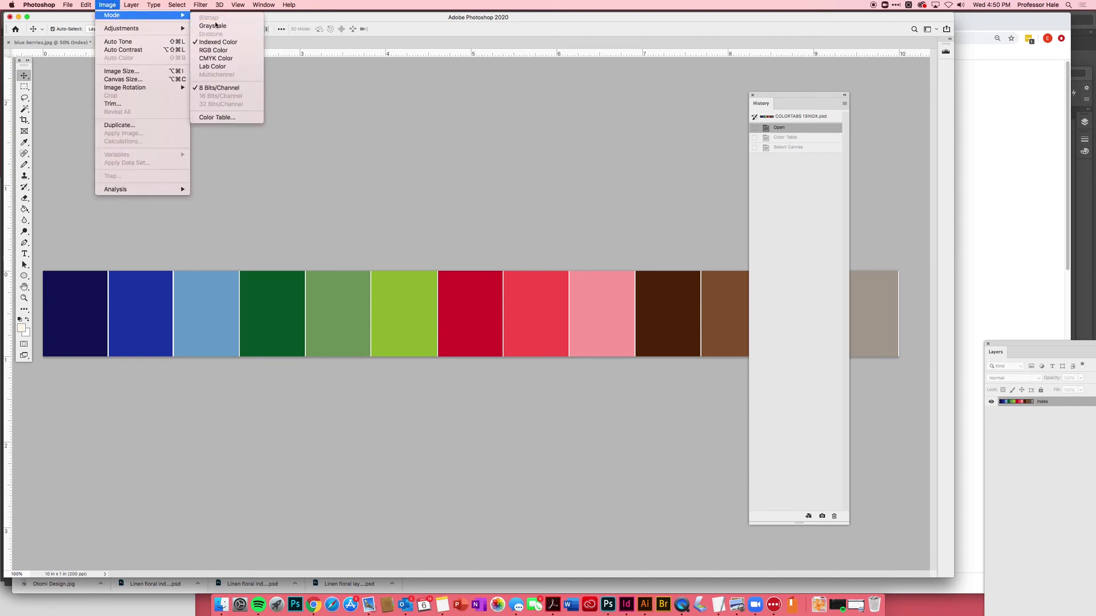
pyautogui.click(243, 118)
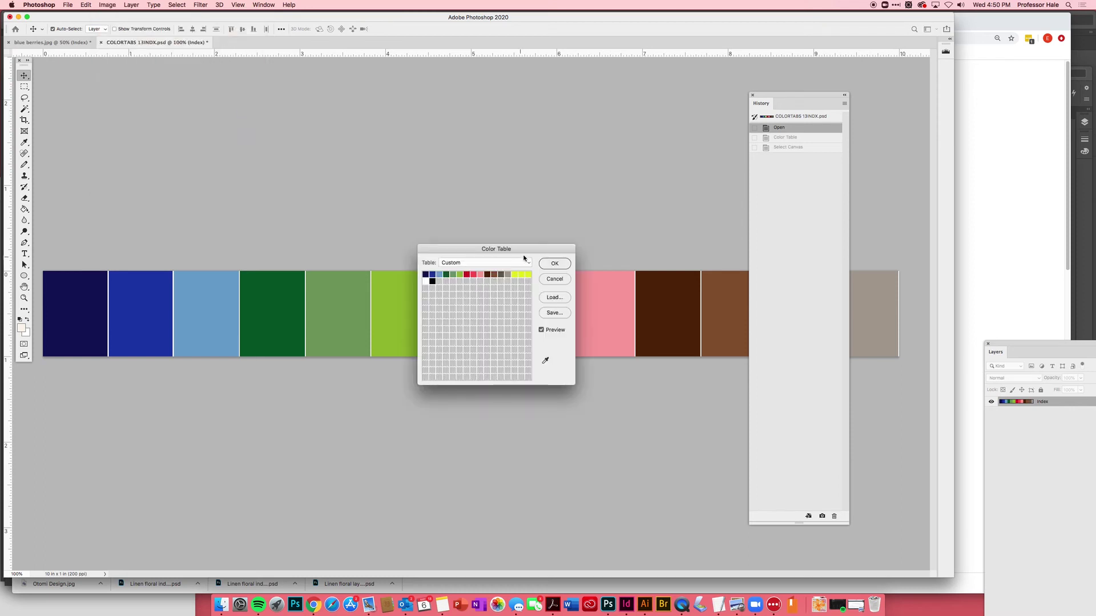
pyautogui.click(558, 298)
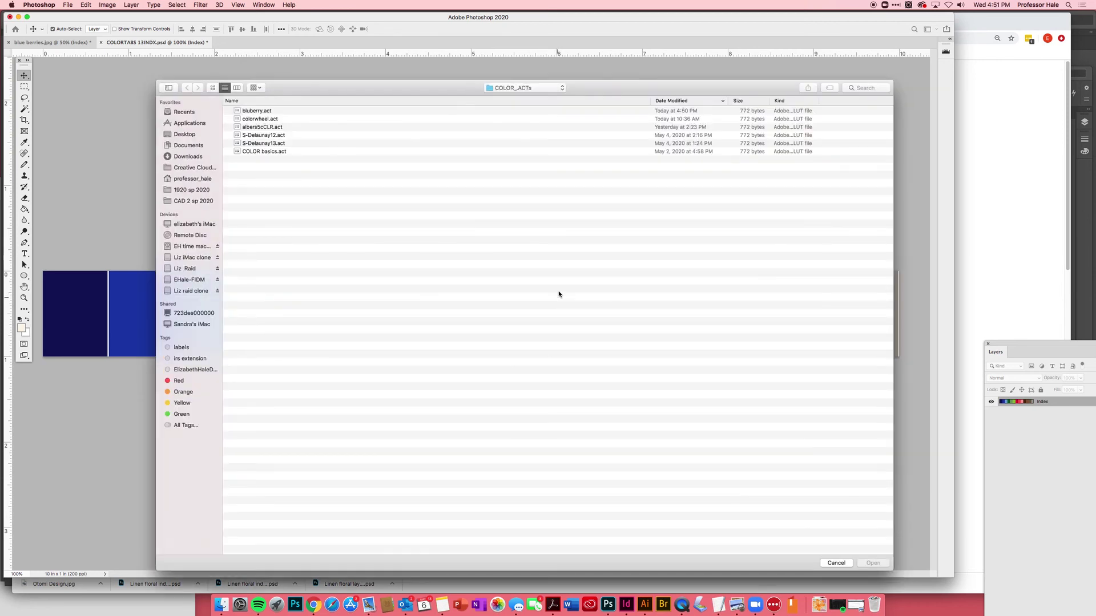
pyautogui.click(257, 111)
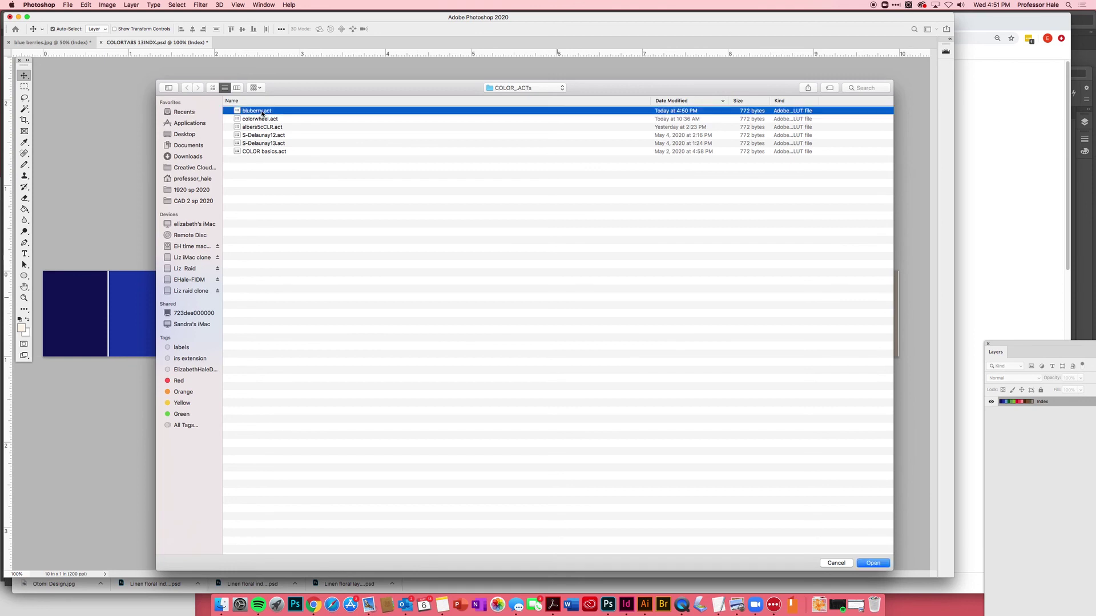
pyautogui.click(866, 564)
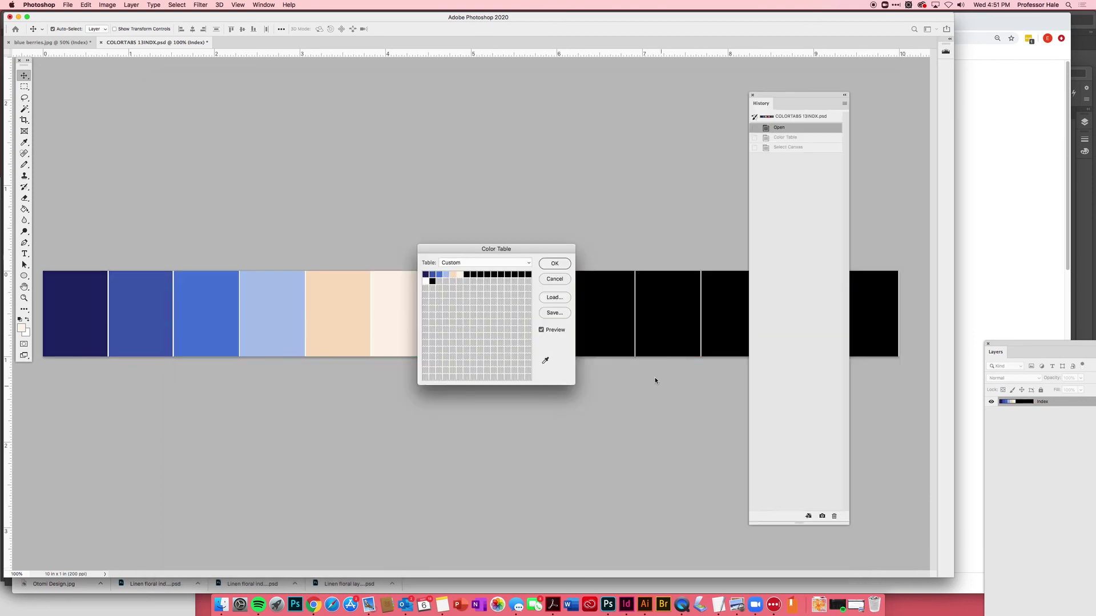
pyautogui.moveTo(552, 247); pyautogui.dragTo(432, 377)
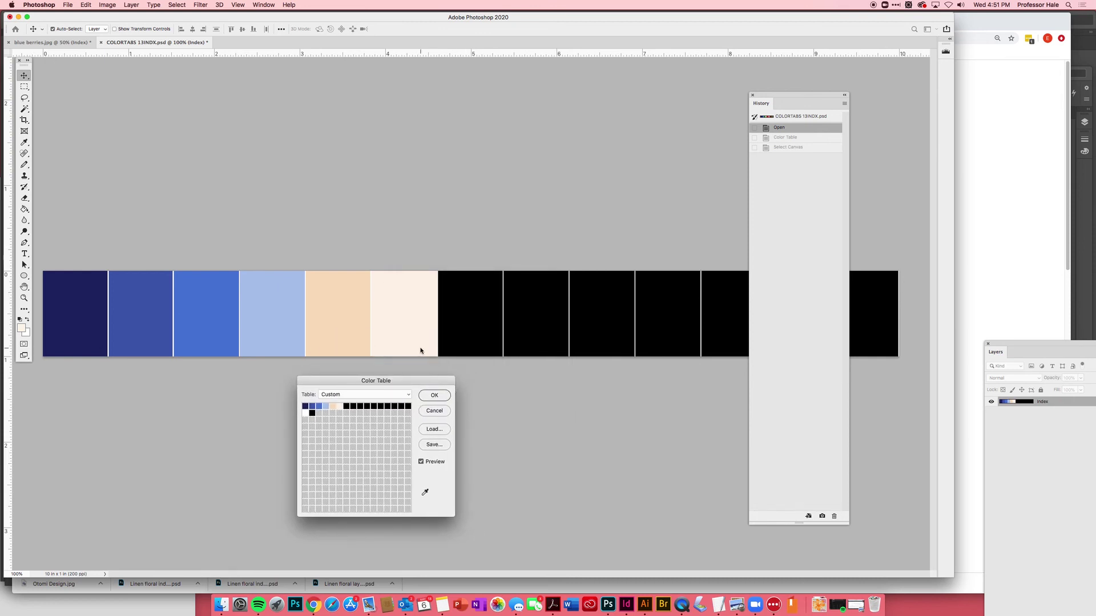
pyautogui.click(433, 395)
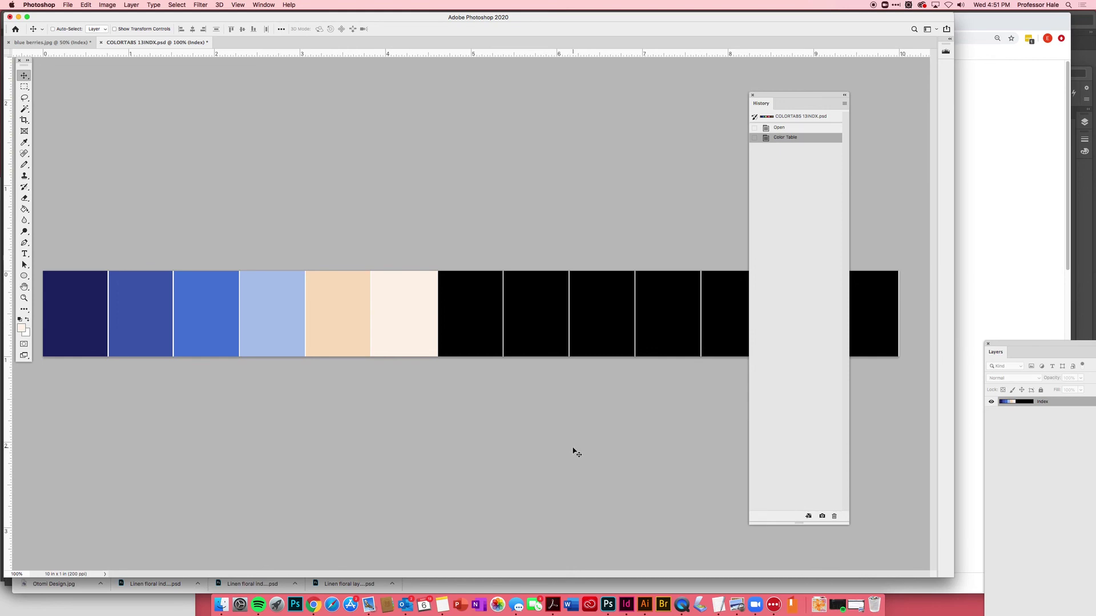
pyautogui.press('super+a')
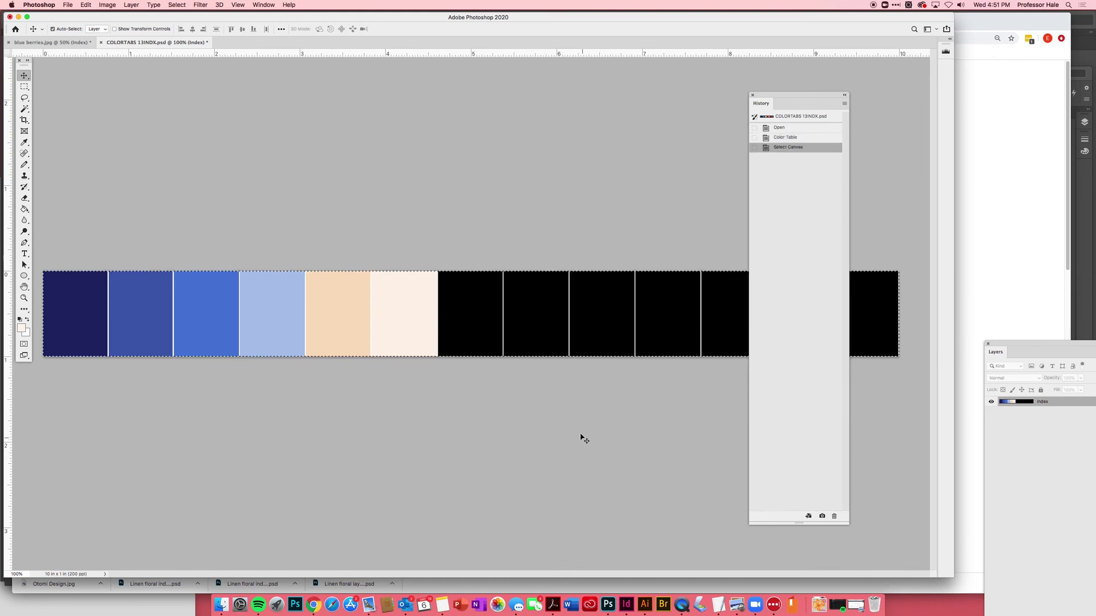
# - Set the canvas height of blue berries.jpg to 12 inches, anchored at the top so the extra space falls below the artwork
pyautogui.click(69, 43)
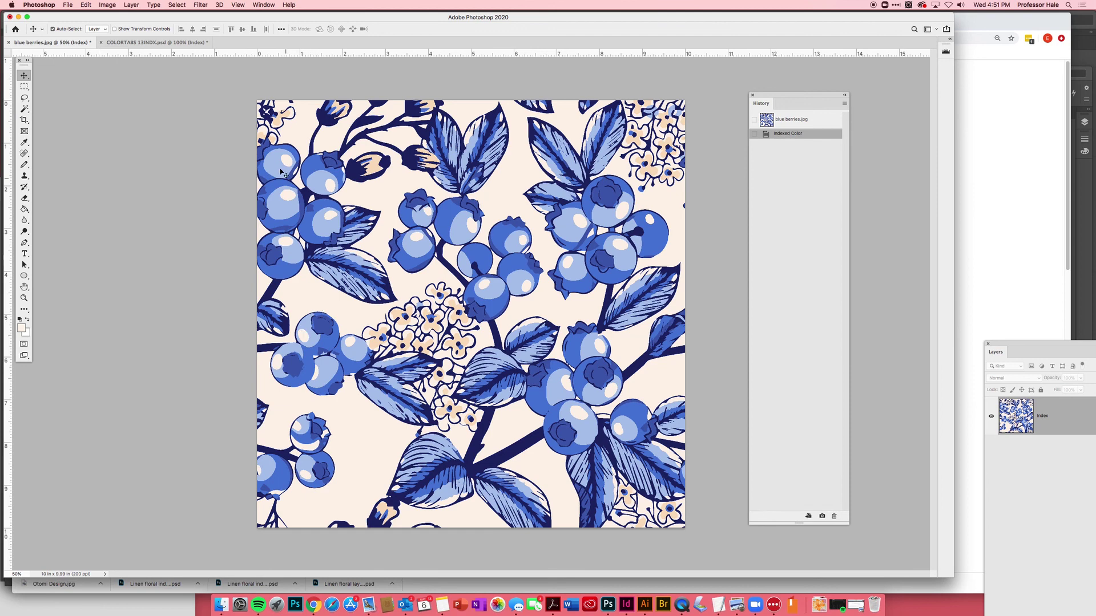
pyautogui.click(107, 5)
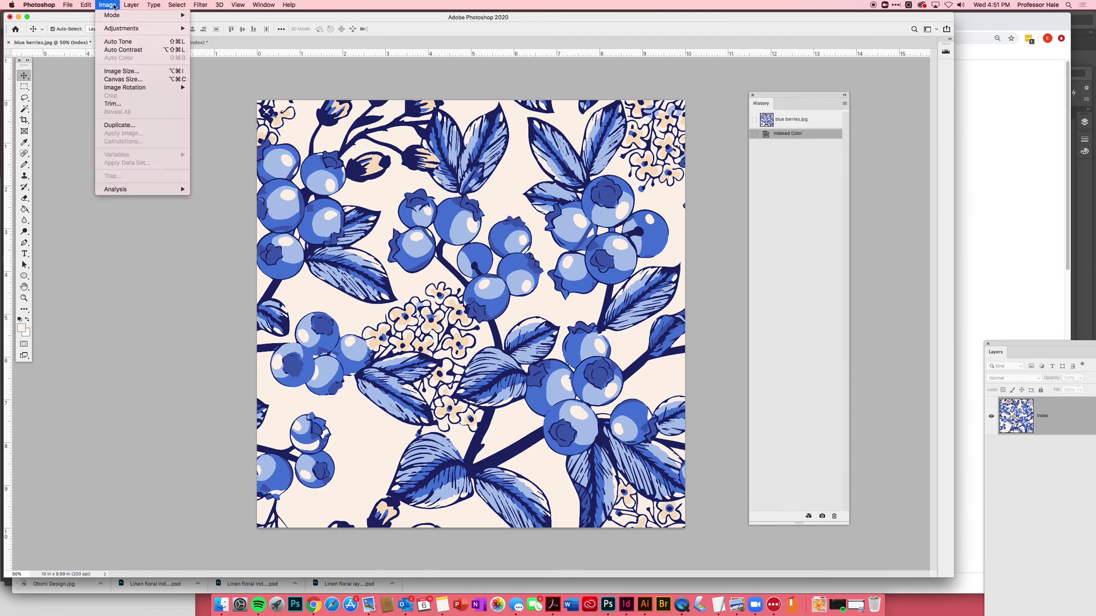
pyautogui.click(124, 78)
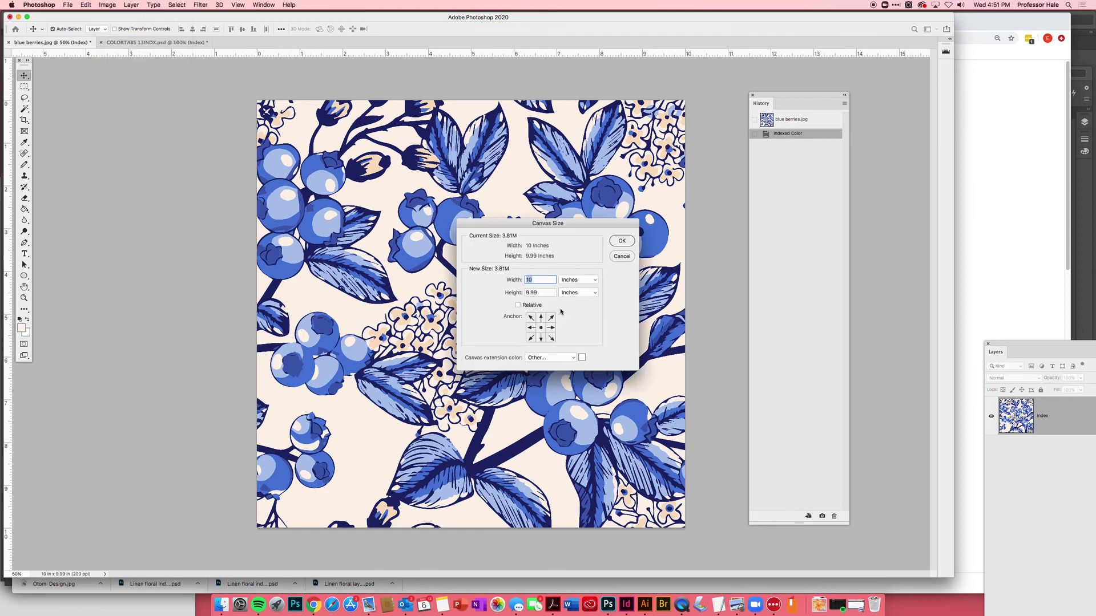
pyautogui.click(542, 319)
pyautogui.doubleClick(541, 293)
pyautogui.write('11')
pyautogui.press('BackSpace')
pyautogui.write('2')
pyautogui.click(620, 242)
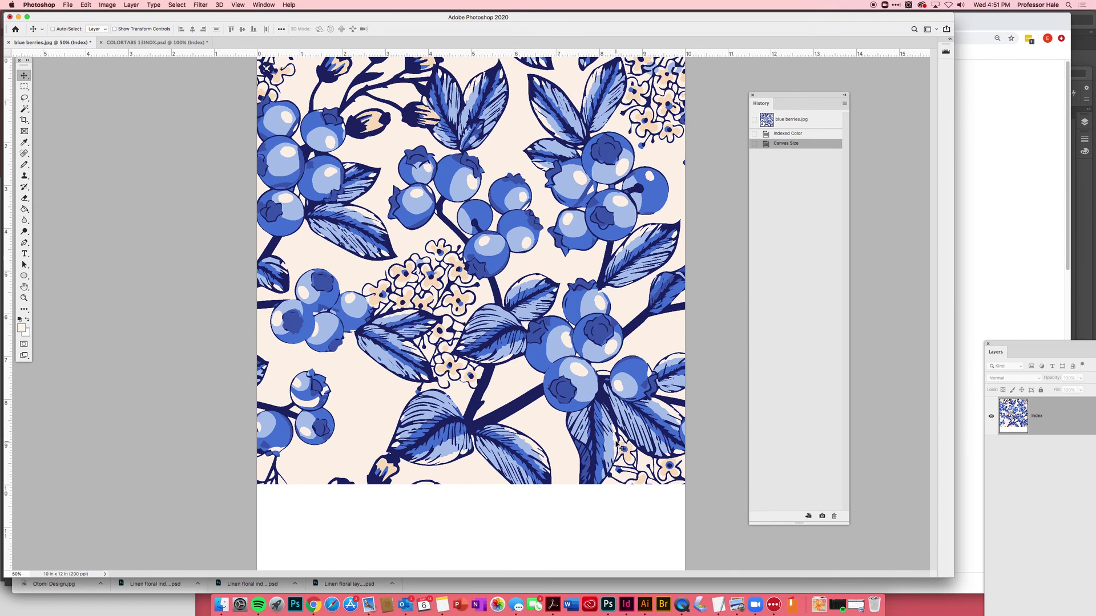
# - Paste the color tab strip, move it into the white area below the pattern, and deselect it
pyautogui.press('super+v')
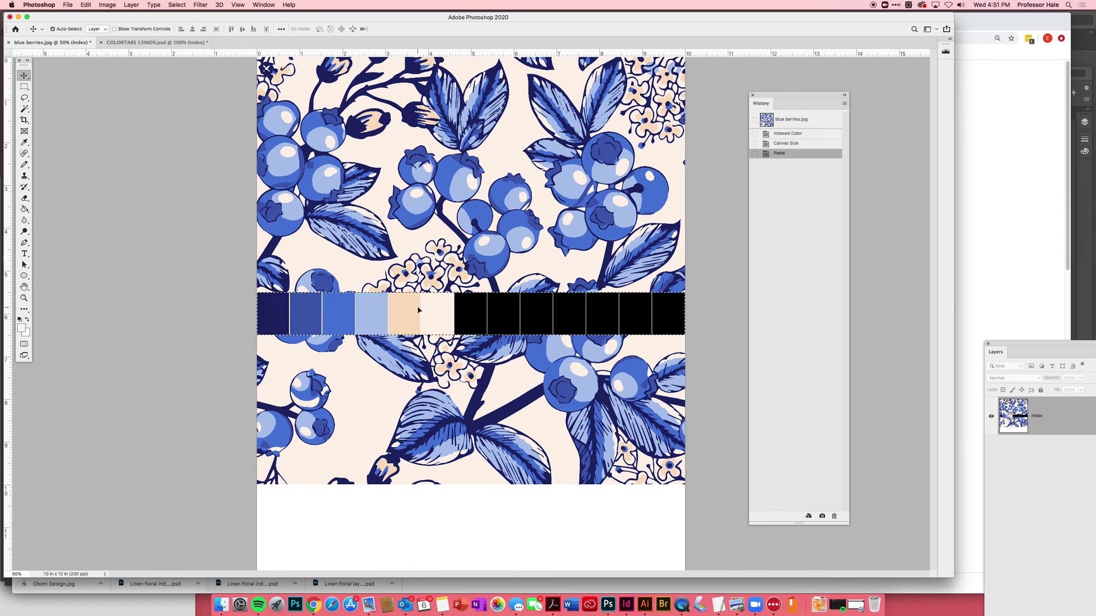
pyautogui.moveTo(436, 310); pyautogui.dragTo(437, 520)
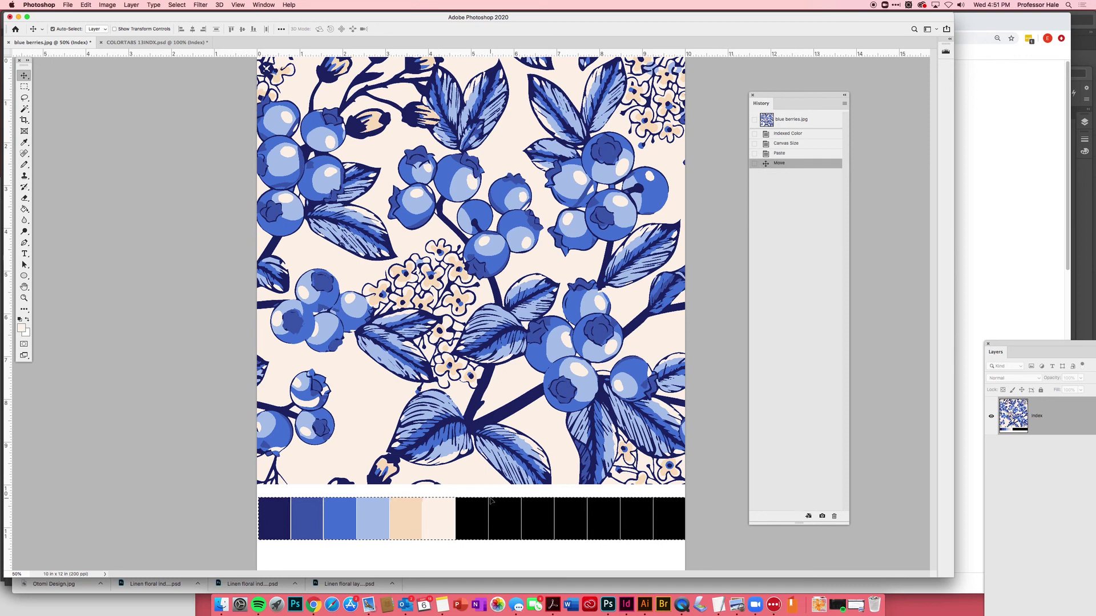
pyautogui.press('super+d')
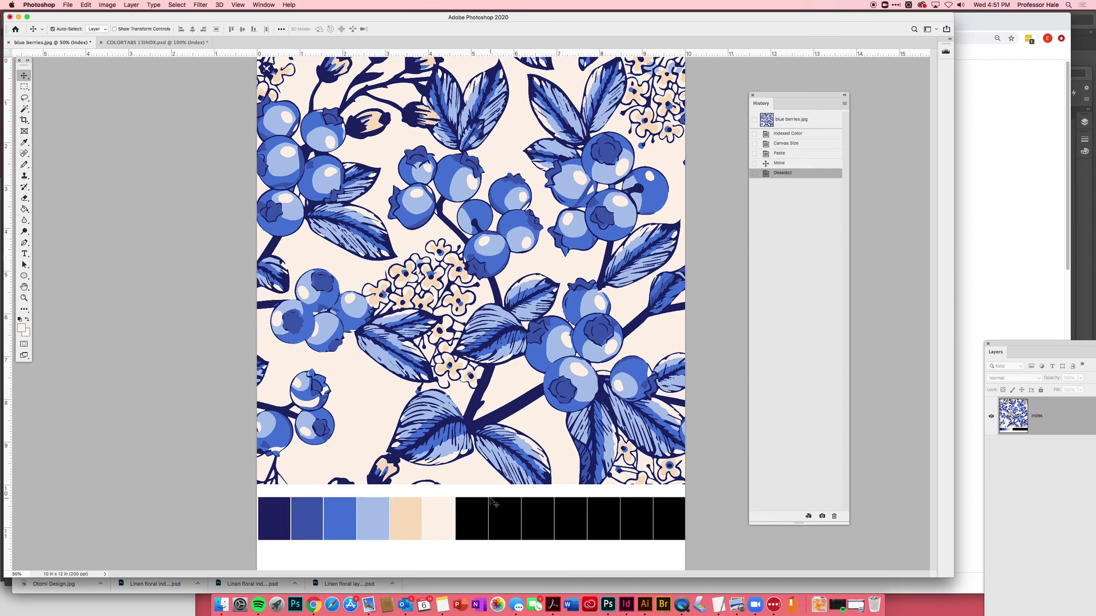